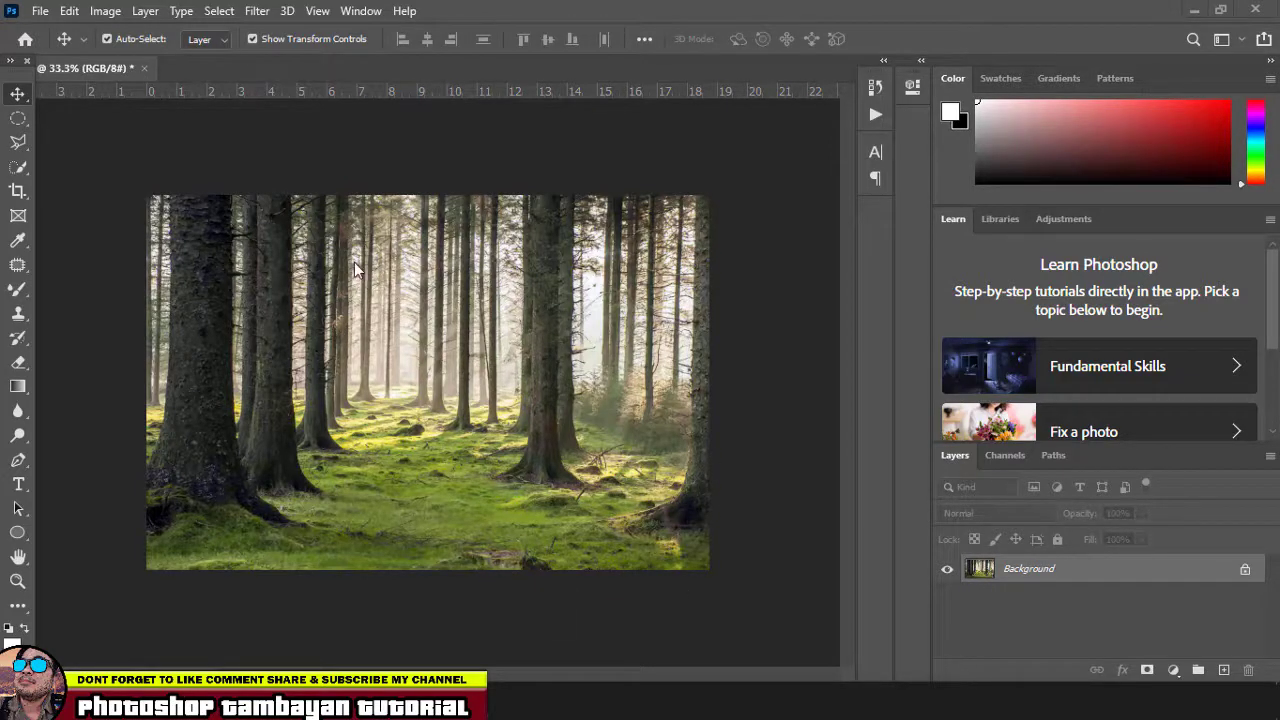
- Create a new landscape document, 1920 pixels wide and 1080 pixels high
{"action": "left_click", "coordinate": [40, 11]}
{"action": "left_click", "coordinate": [58, 29]}
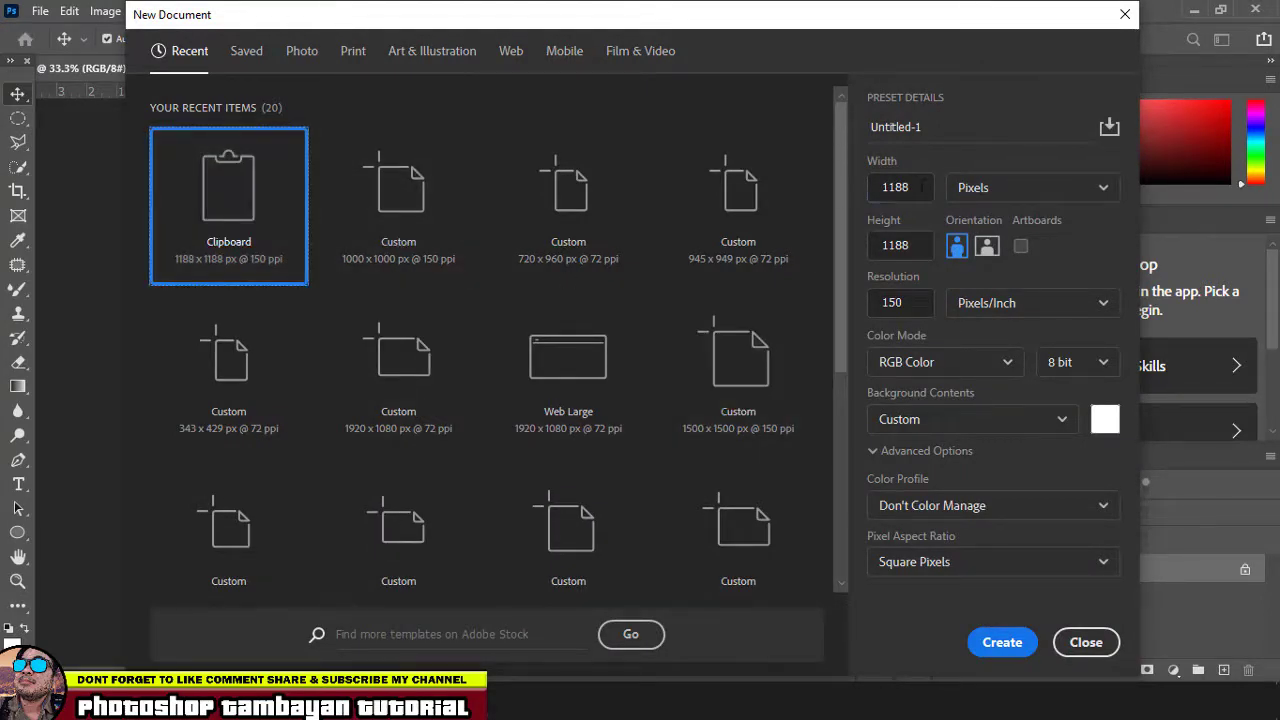
{"action": "left_click", "coordinate": [921, 187]}
{"action": "type", "text": "1920"}
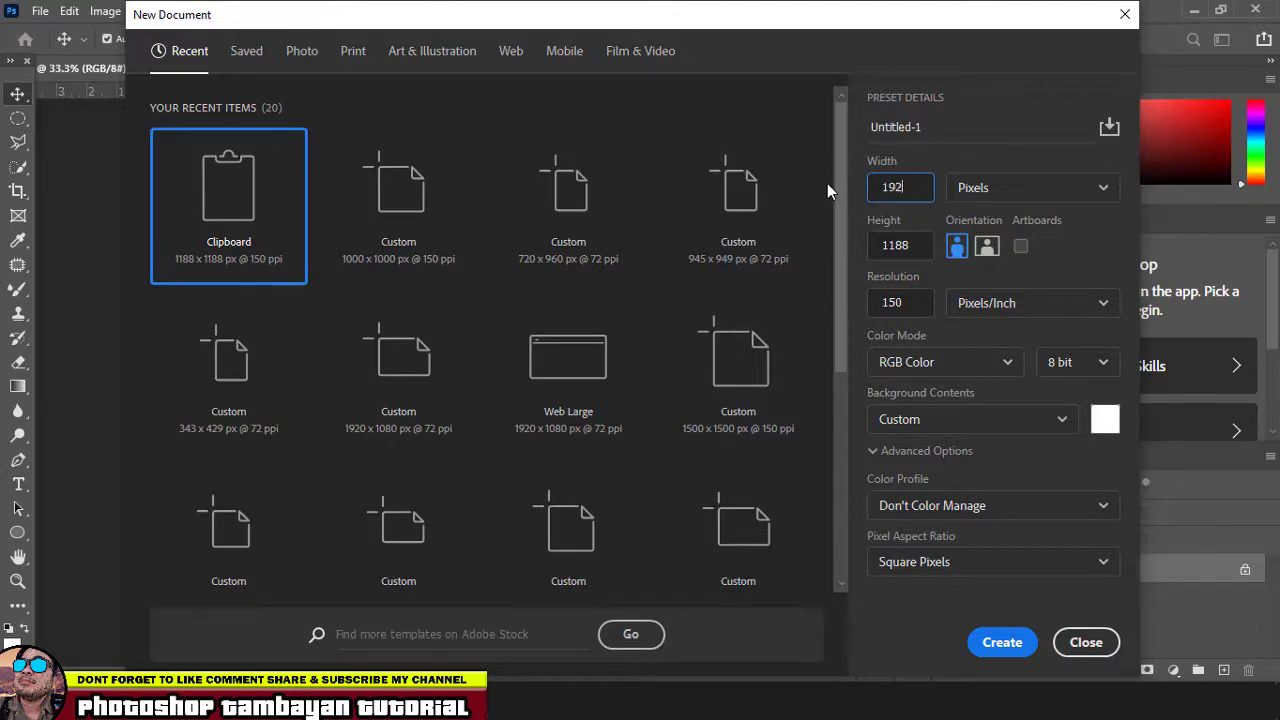
{"action": "left_click", "coordinate": [988, 250]}
{"action": "key", "text": "Tab"}
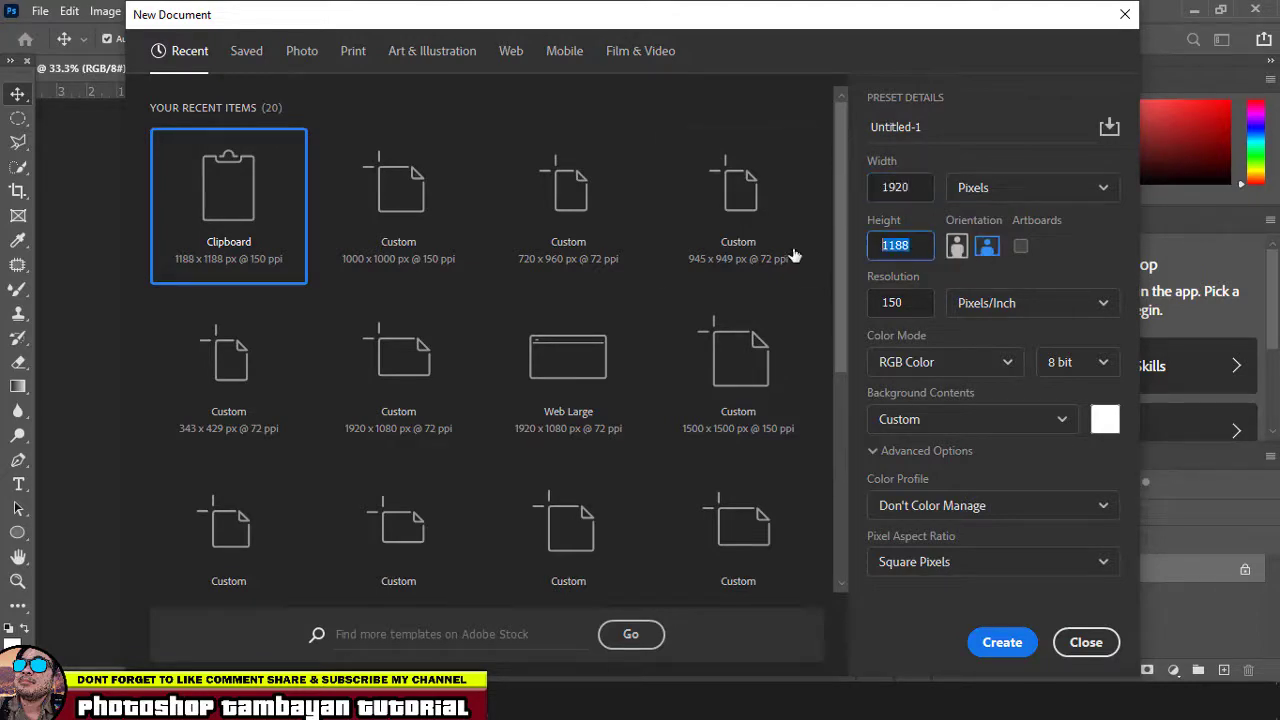
{"action": "type", "text": "1080"}
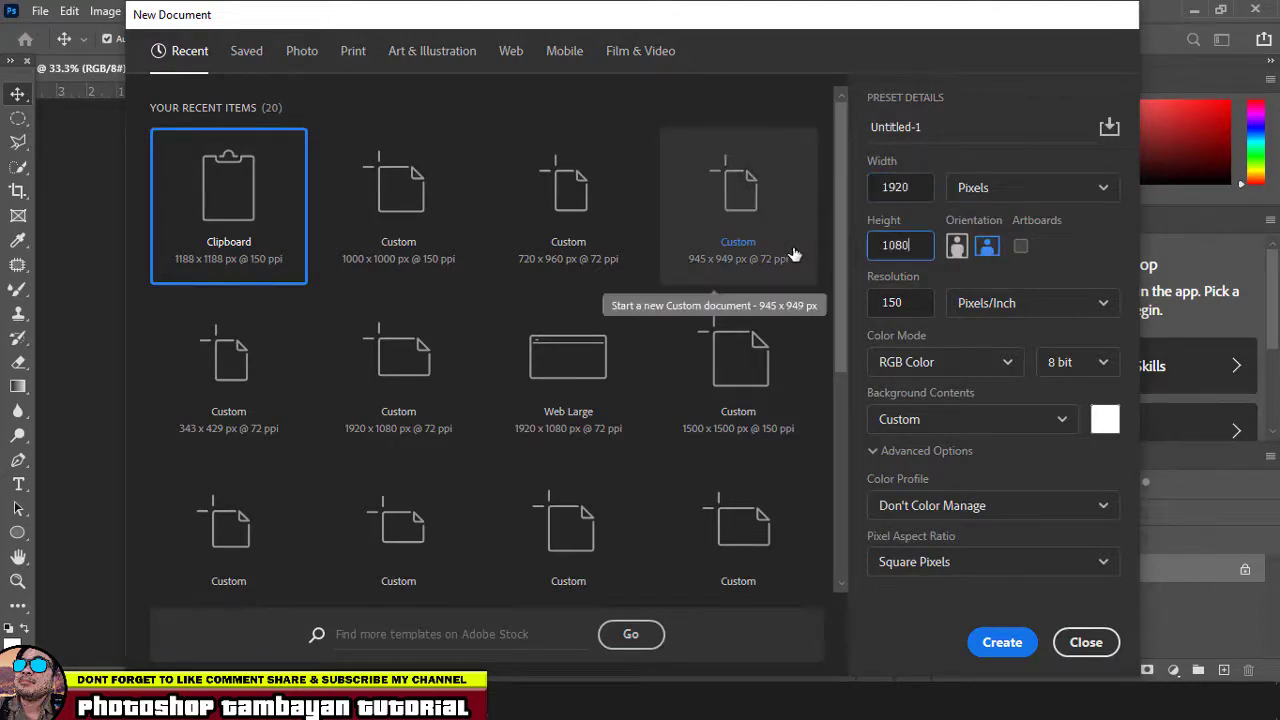
{"action": "key", "text": "Return"}
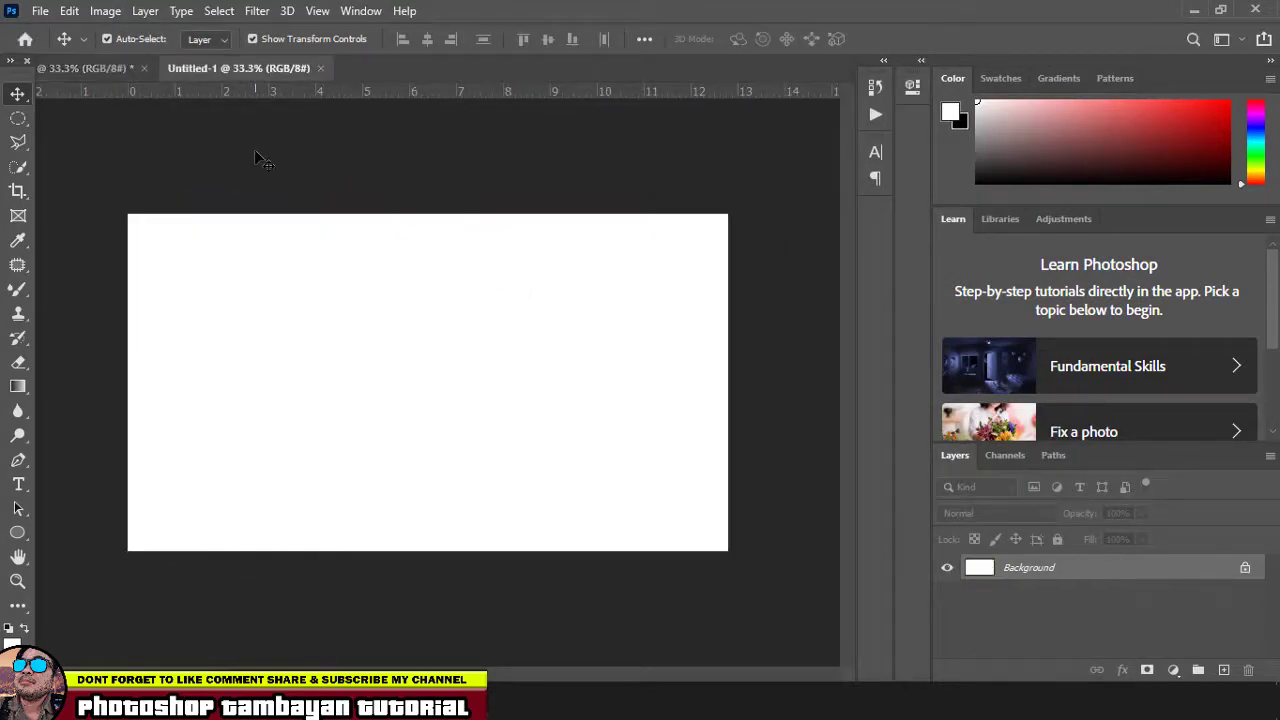
- Unlock the forest photo's Background layer and move the photo into the new Untitled-1 document
{"action": "left_click", "coordinate": [116, 71]}
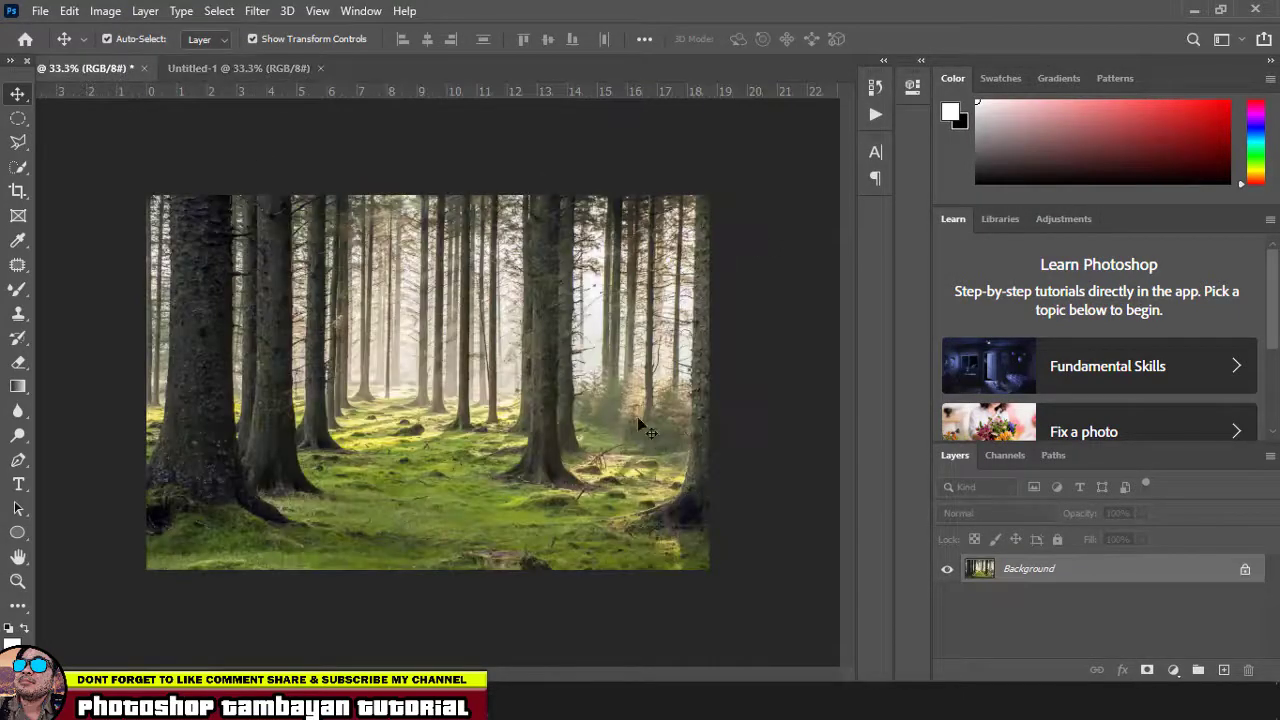
{"action": "left_click", "coordinate": [1245, 571]}
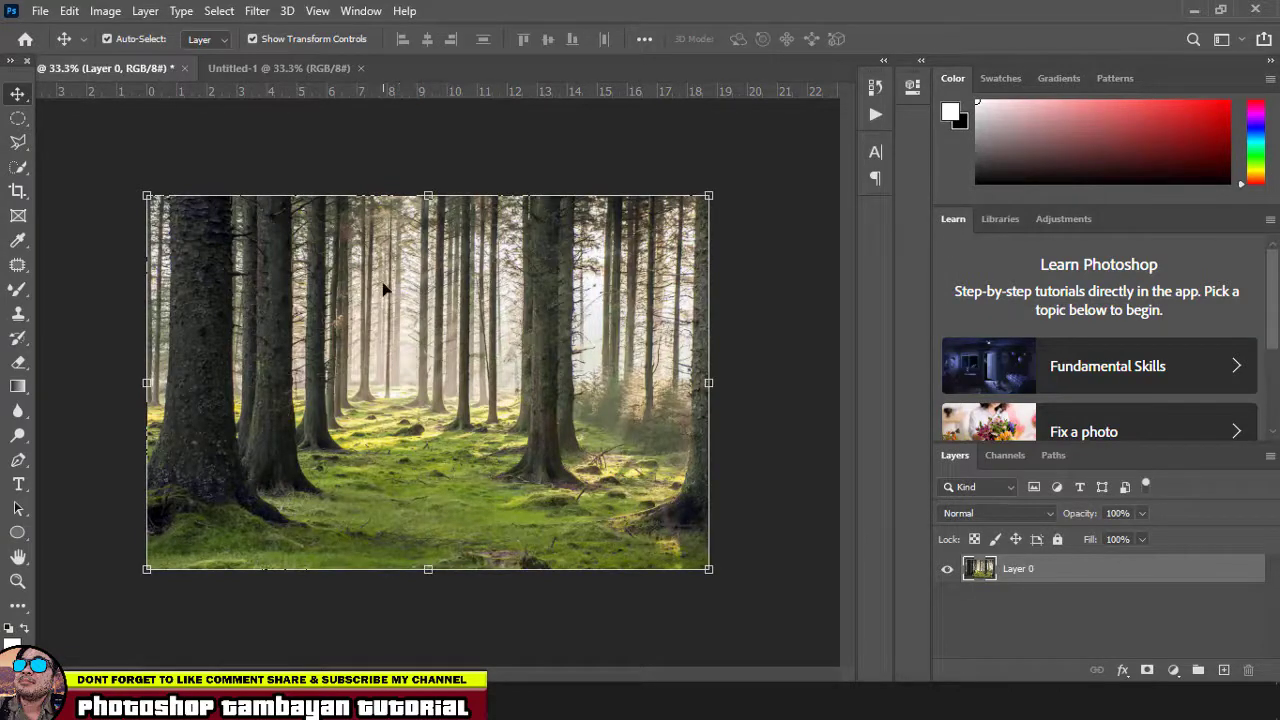
{"action": "left_click_drag", "start_coordinate": [383, 289], "coordinate": [386, 340]}
{"action": "left_click_drag", "start_coordinate": [394, 283], "coordinate": [427, 366]}
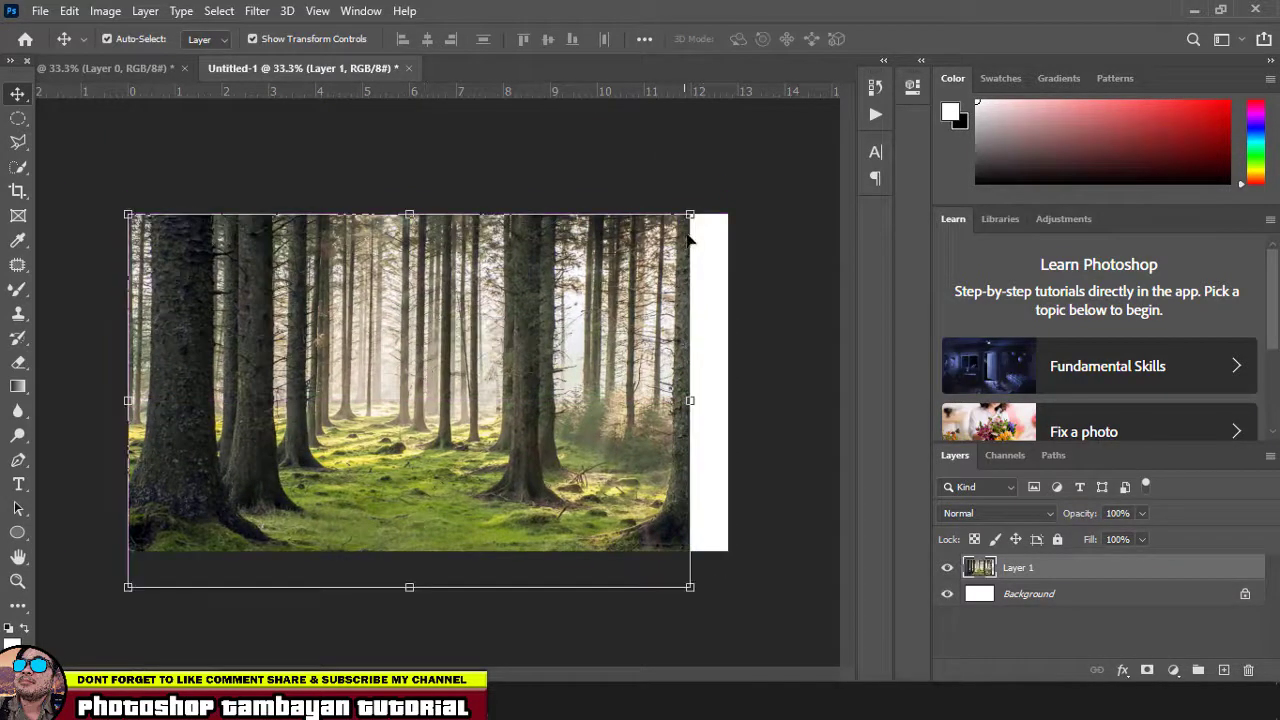
- Enlarge the forest photo proportionally and reposition it to cover the whole canvas
{"action": "left_click_drag", "start_coordinate": [690, 214], "coordinate": [748, 175]}
{"action": "key", "text": "Return"}
{"action": "left_click_drag", "start_coordinate": [548, 312], "coordinate": [524, 339]}
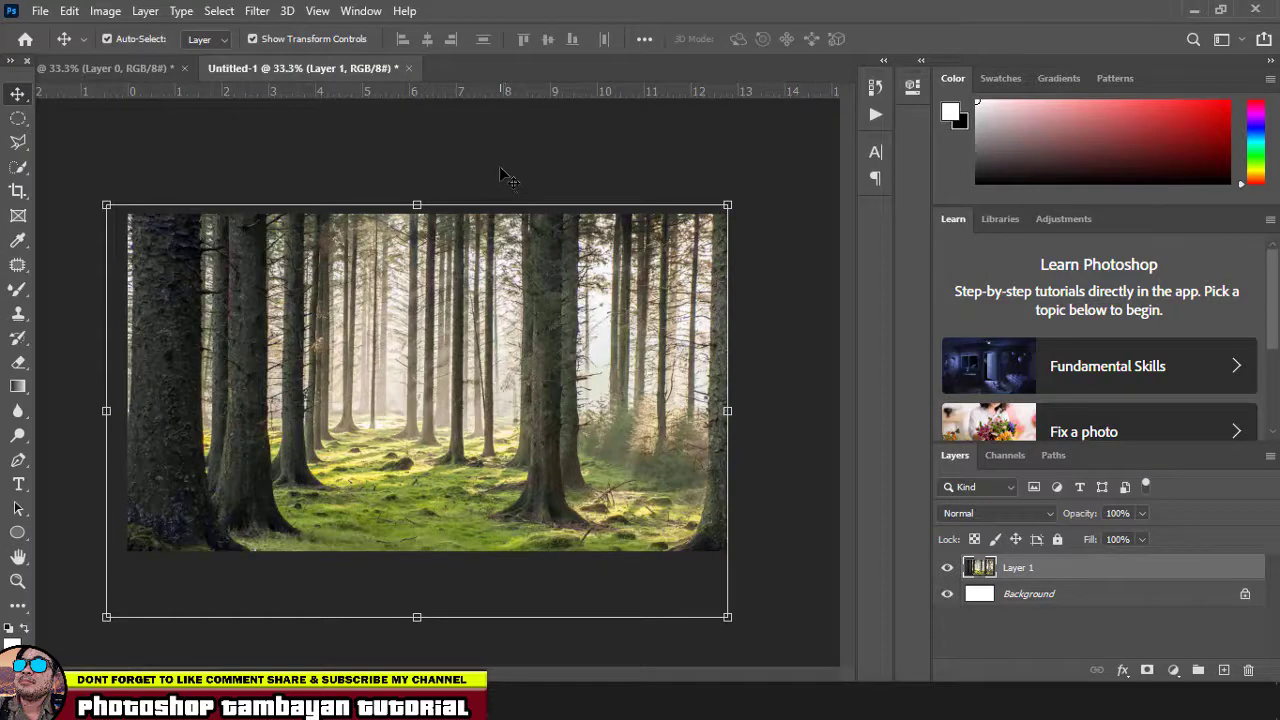
{"action": "left_click", "coordinate": [940, 620]}
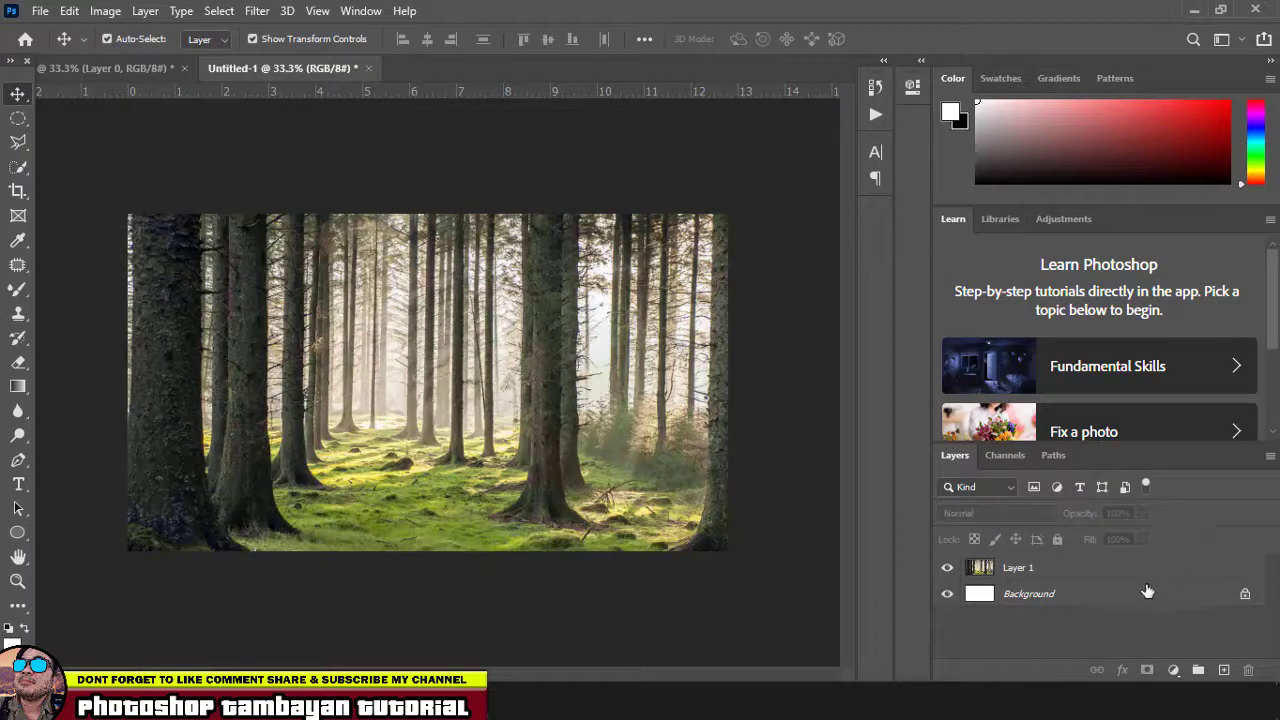
- Duplicate the forest layer Layer 1 and hide the original beneath the copy
{"action": "left_click", "coordinate": [1125, 568]}
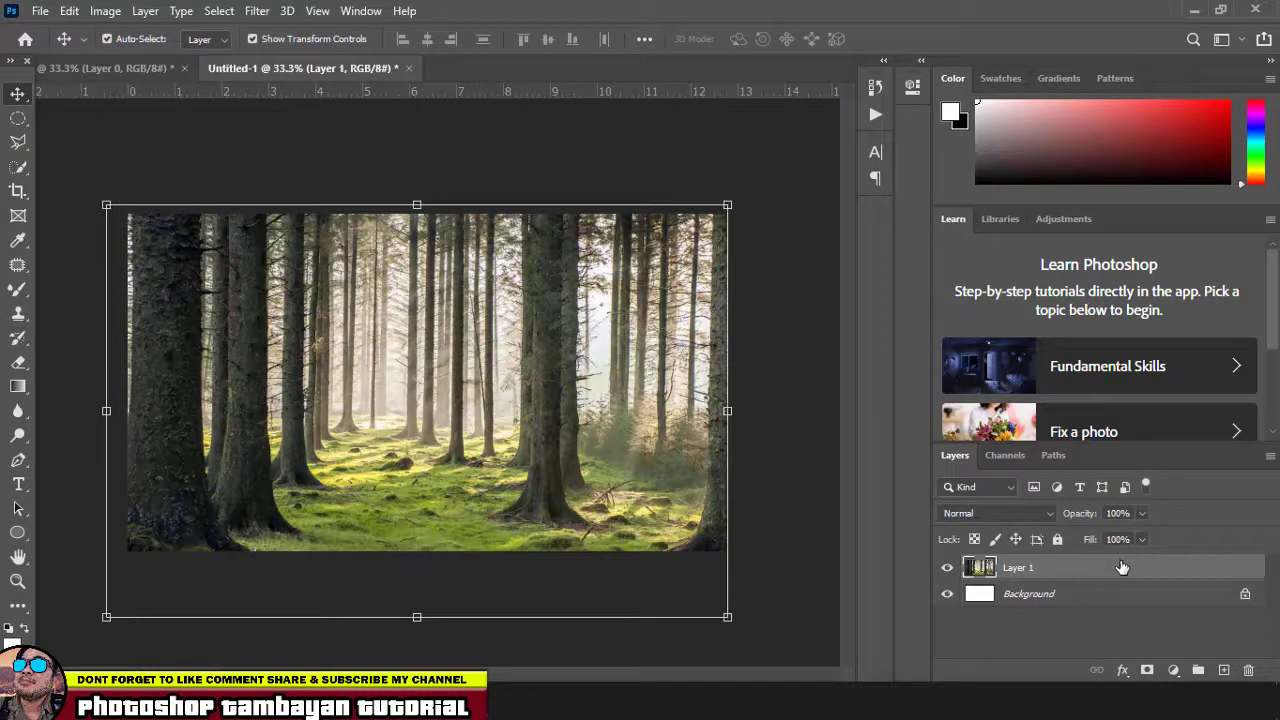
{"action": "key", "text": "ctrl+j"}
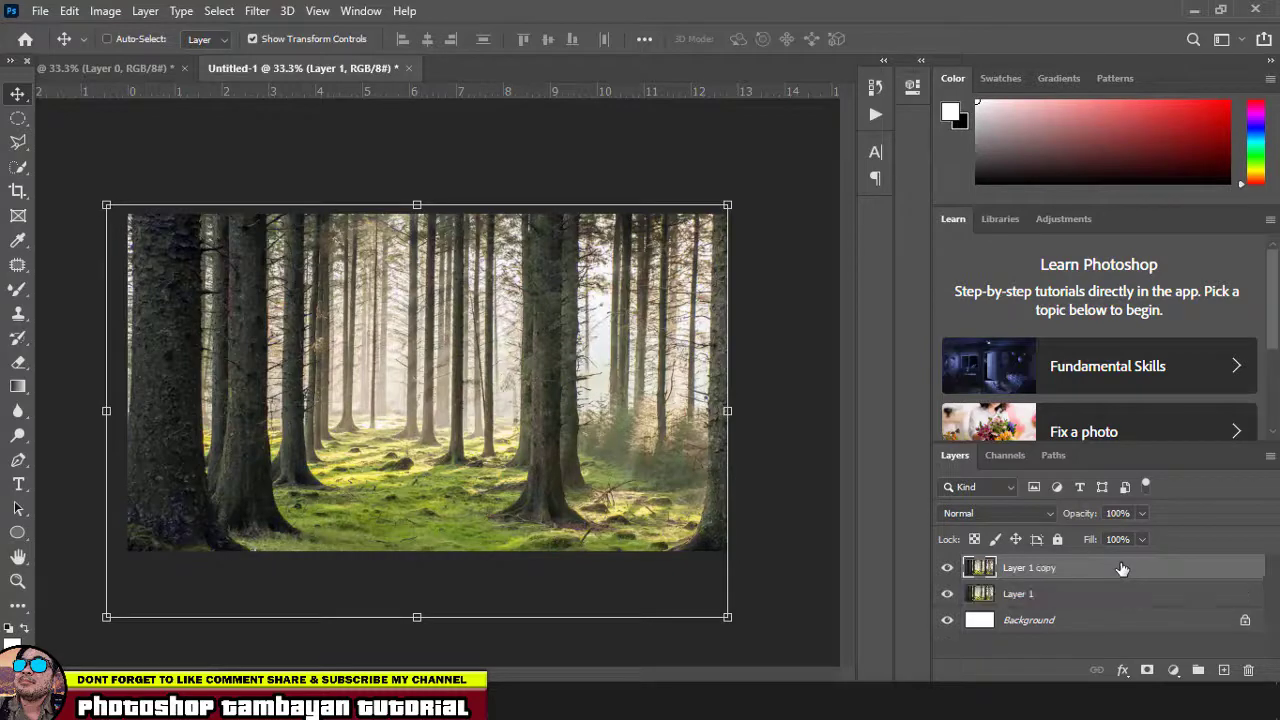
{"action": "left_click", "coordinate": [947, 595]}
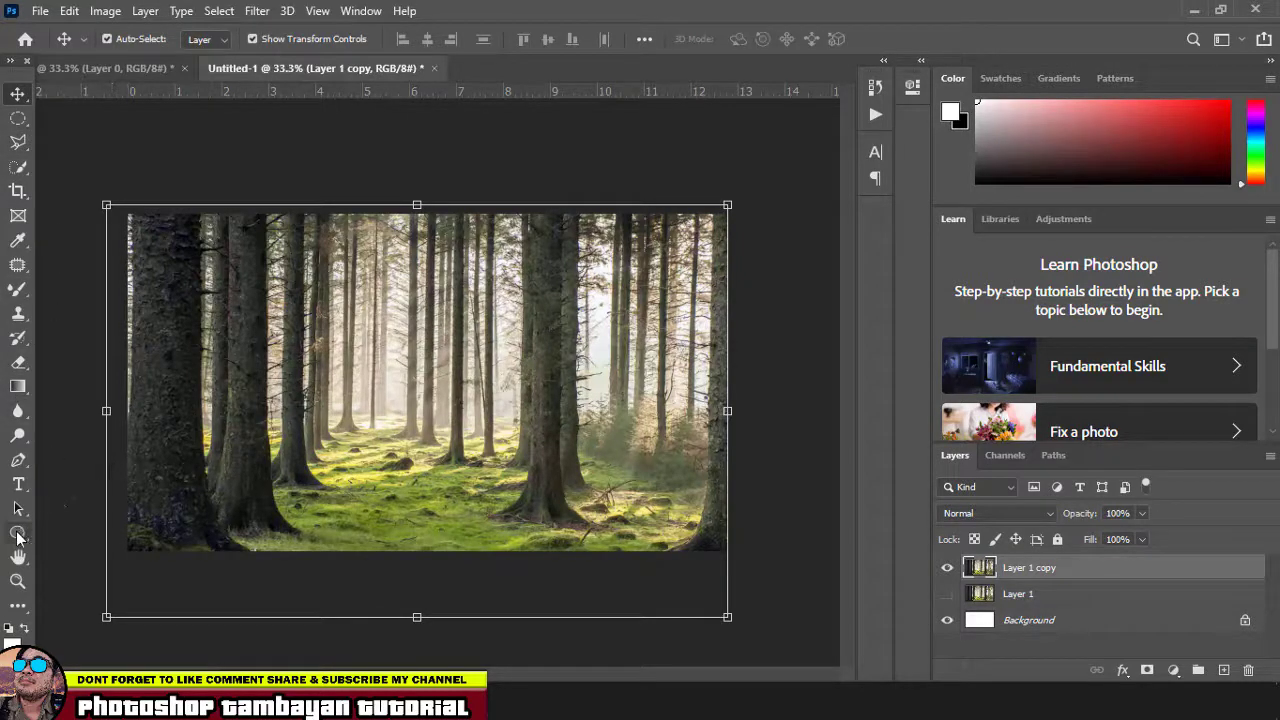
- Make a circular selection about 6 inches across in the middle of the forest with the Elliptical Marquee tool
{"action": "left_click", "coordinate": [18, 118]}
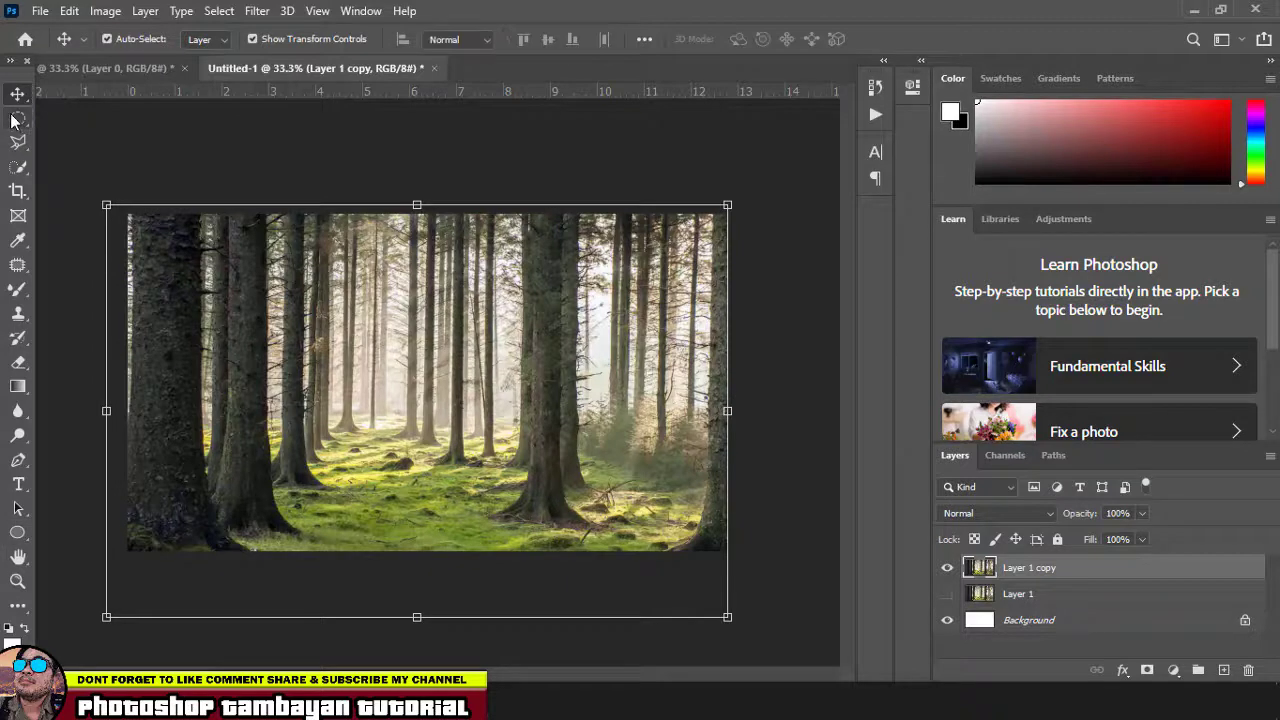
{"action": "left_click", "coordinate": [81, 137]}
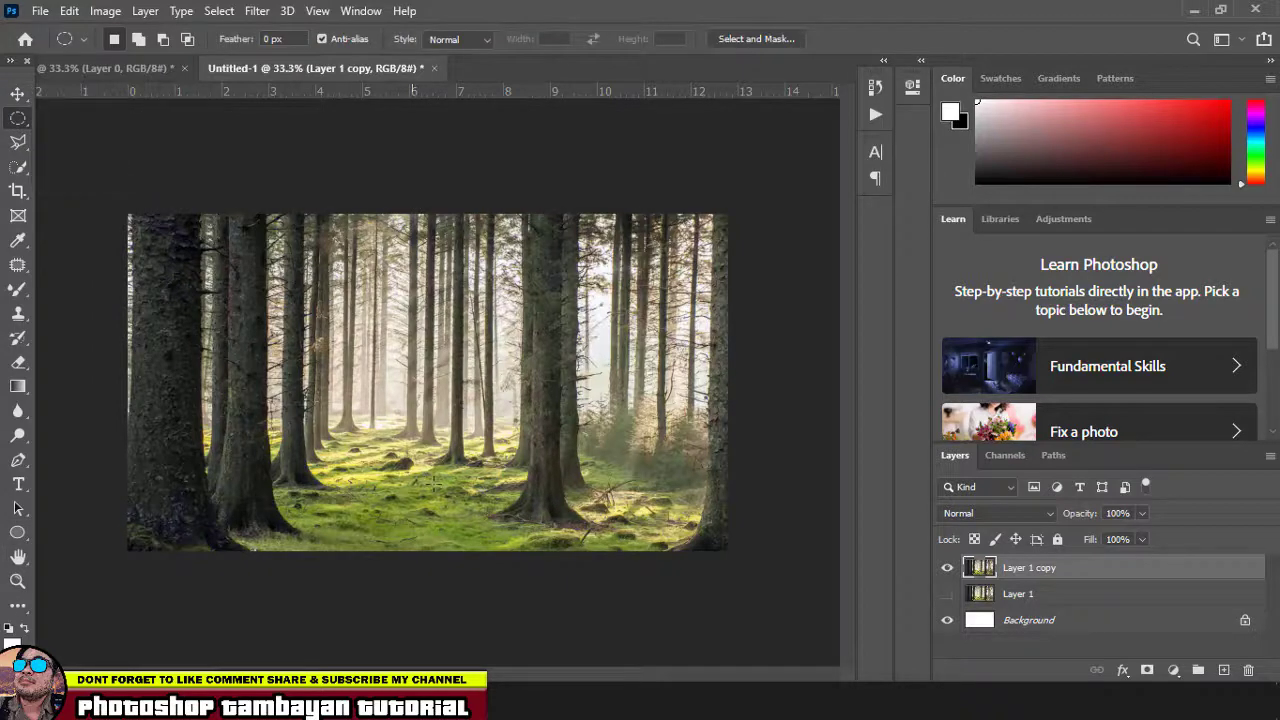
{"action": "right_click", "coordinate": [16, 126]}
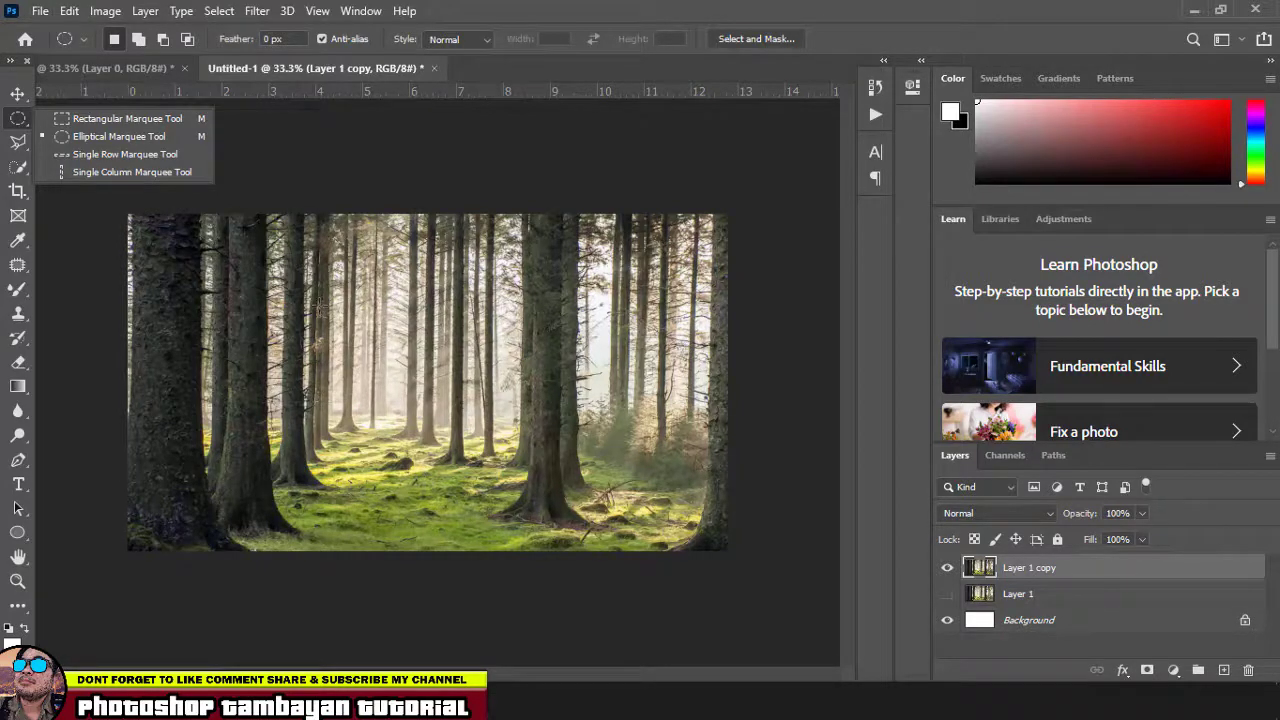
{"action": "left_click_drag", "start_coordinate": [313, 293], "coordinate": [499, 433]}
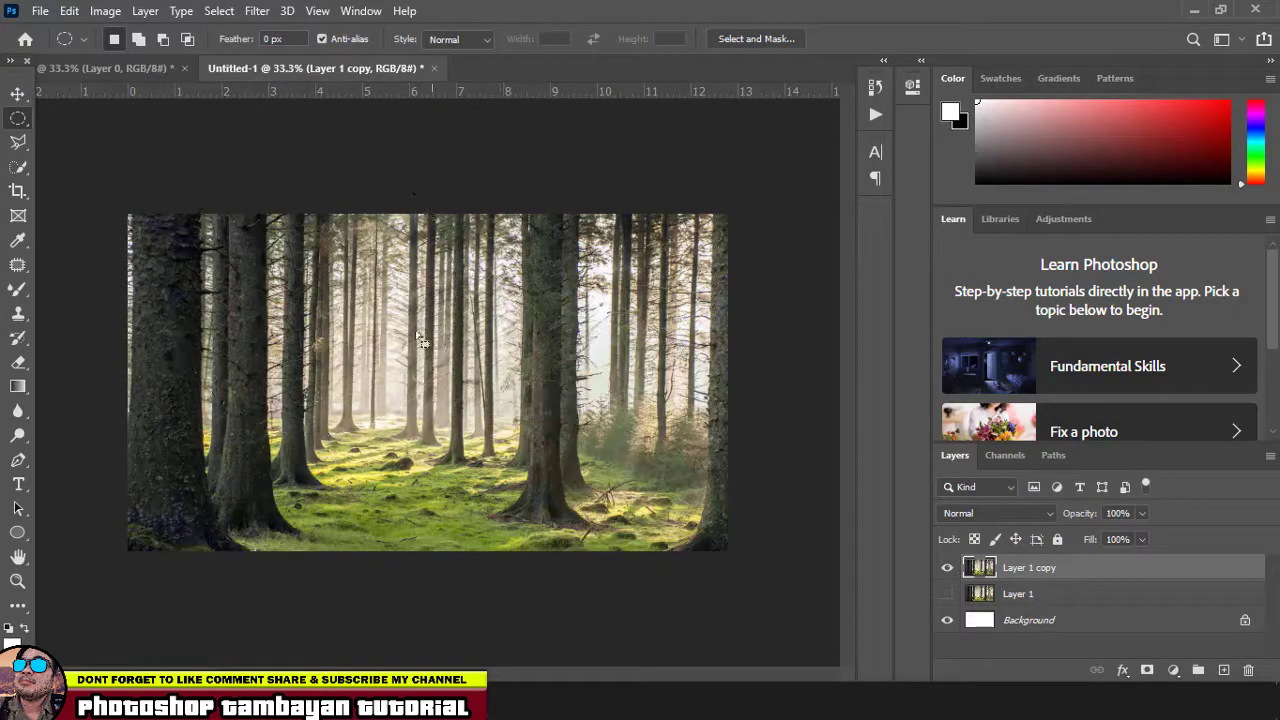
{"action": "left_click_drag", "start_coordinate": [369, 297], "coordinate": [475, 393]}
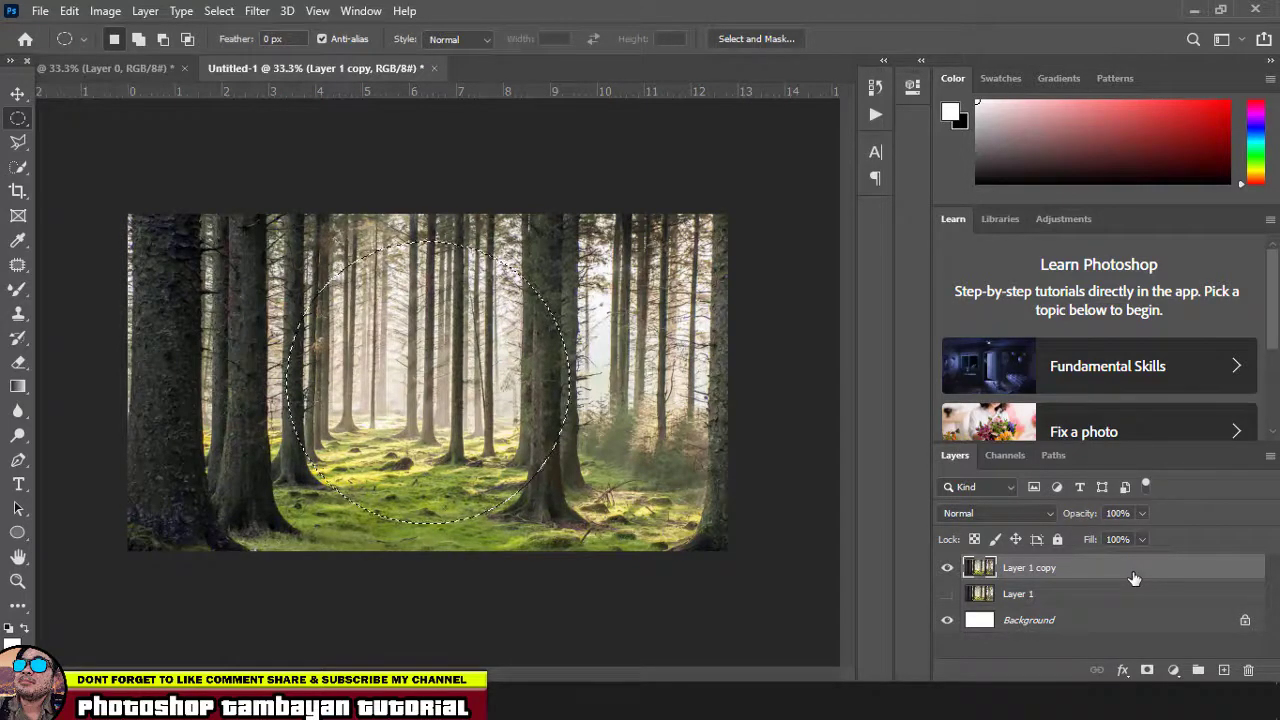
- Copy the circular selection onto a new layer and hide Layer 1 copy
{"action": "key", "text": "ctrl+j"}
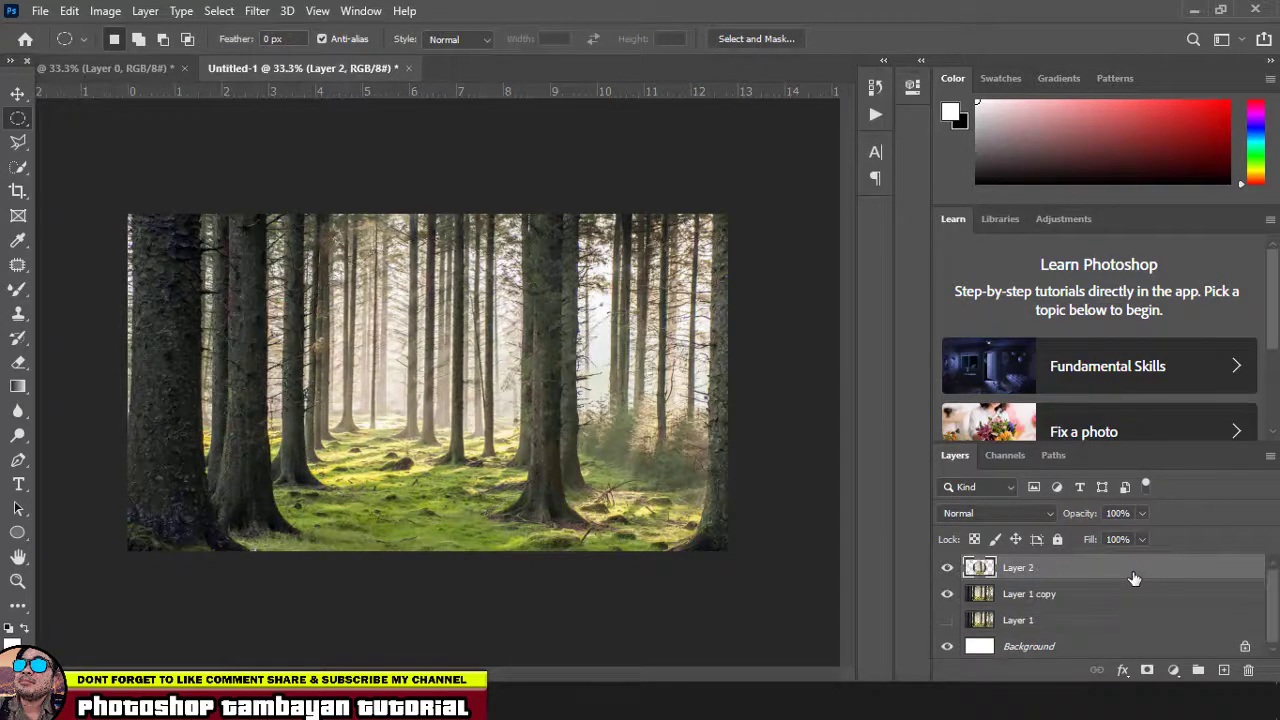
{"action": "left_click", "coordinate": [947, 594]}
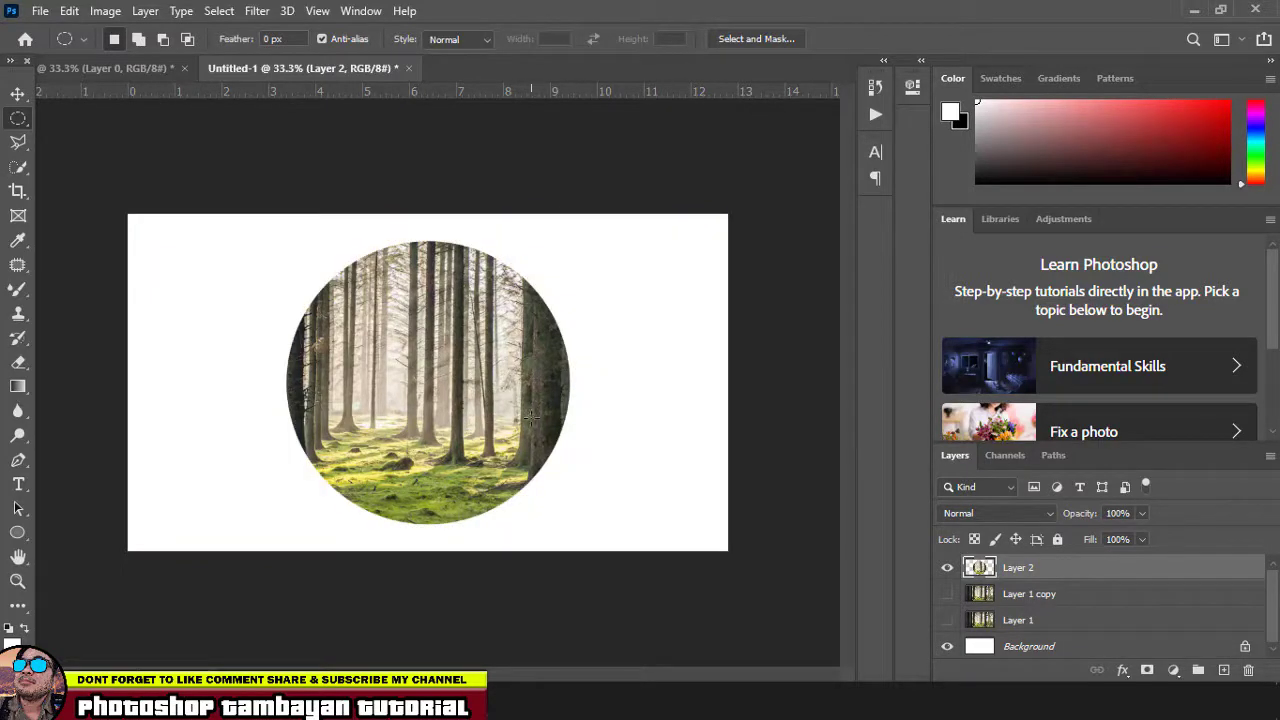
{"action": "left_click", "coordinate": [18, 94]}
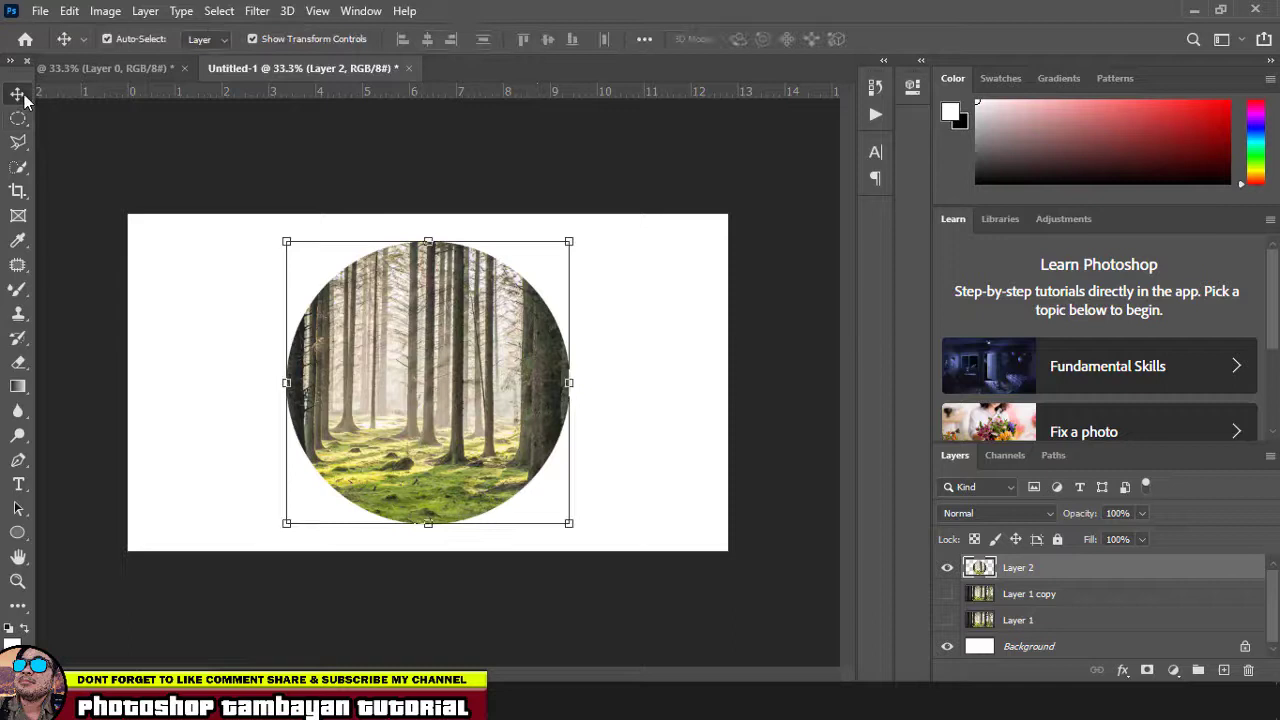
- Apply the Spherize filter at 100% in Normal mode to the circular cutout twice
{"action": "left_click", "coordinate": [277, 163]}
{"action": "left_click", "coordinate": [408, 343]}
{"action": "left_click", "coordinate": [257, 11]}
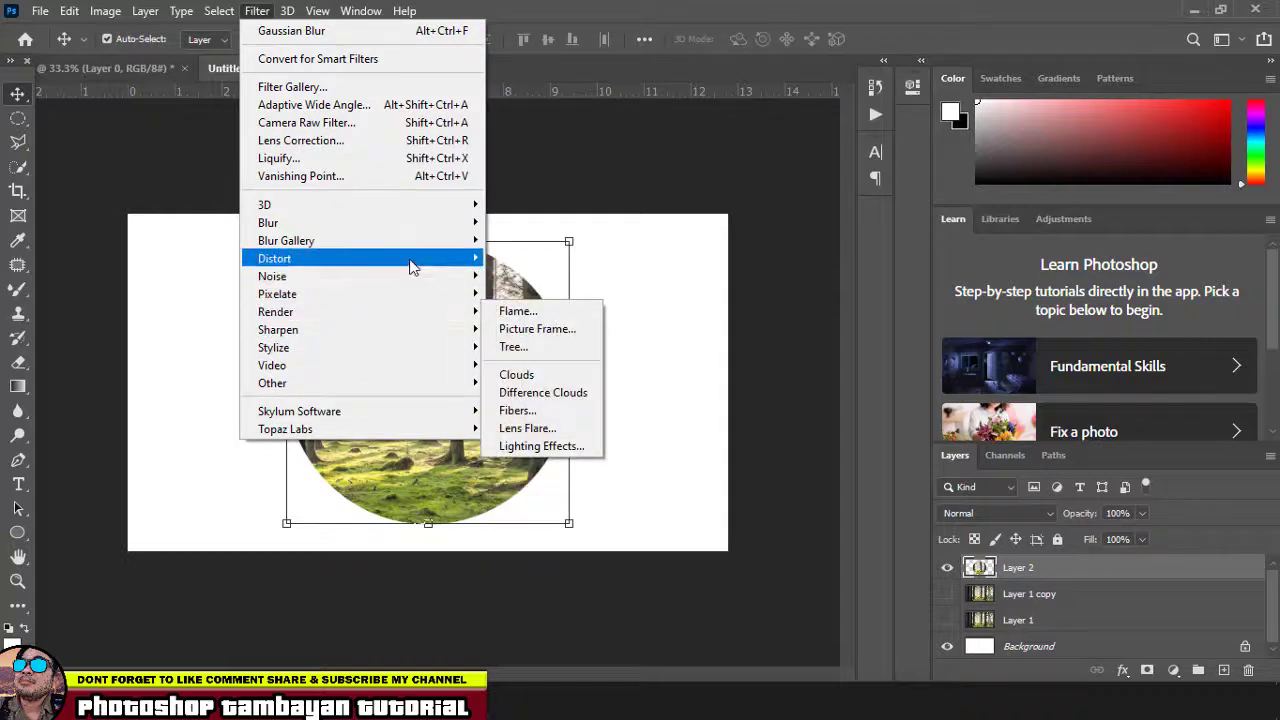
{"action": "mouse_move", "coordinate": [413, 264]}
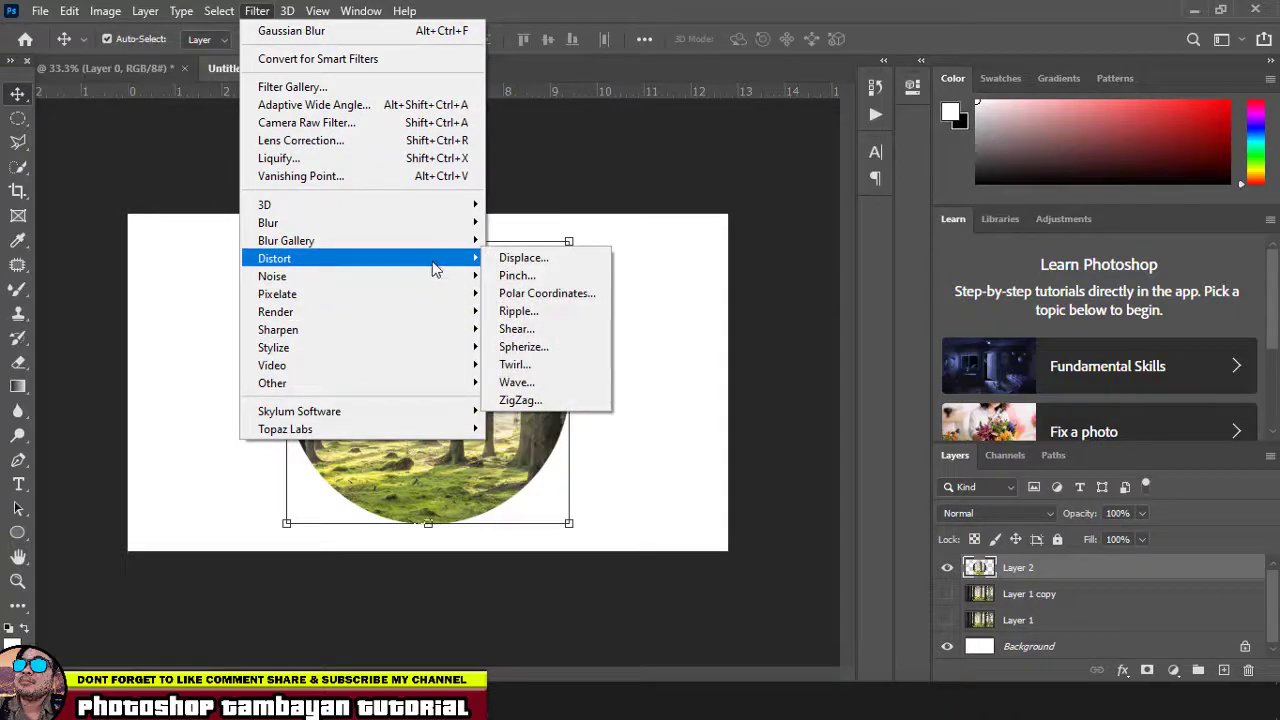
{"action": "left_click", "coordinate": [547, 350]}
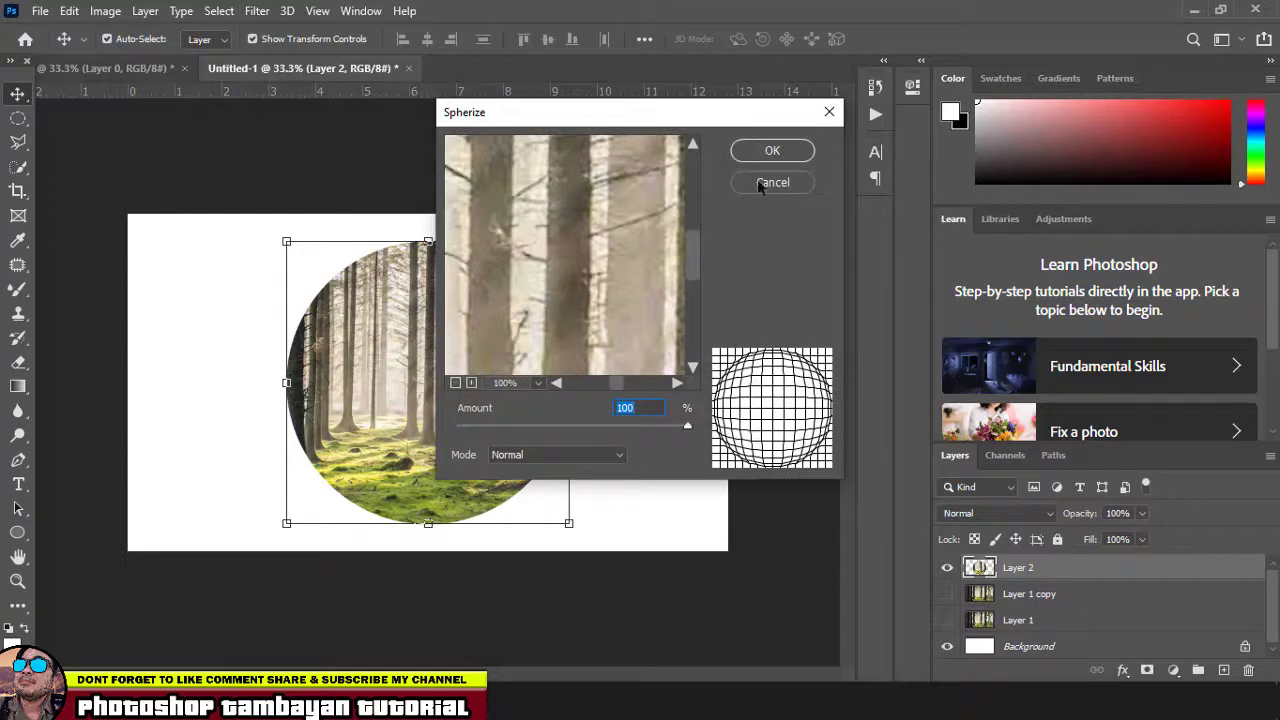
{"action": "left_click", "coordinate": [762, 152]}
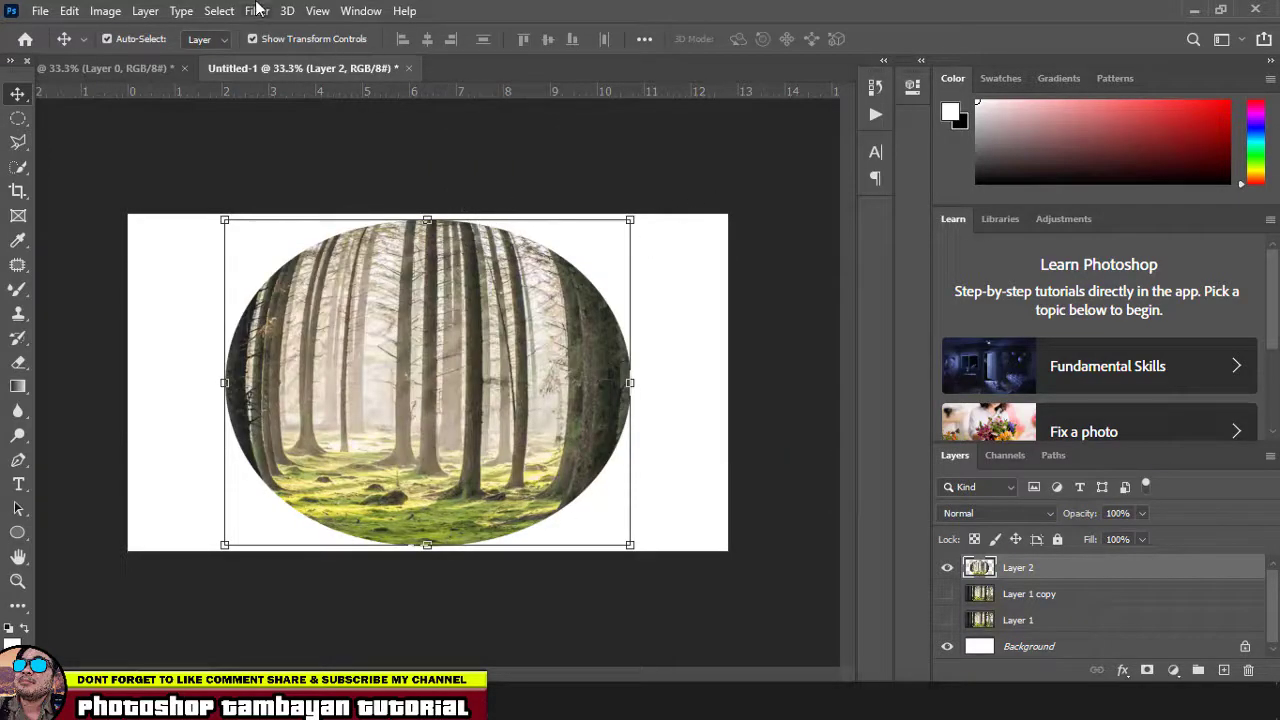
{"action": "left_click", "coordinate": [257, 11]}
{"action": "left_click", "coordinate": [263, 31]}
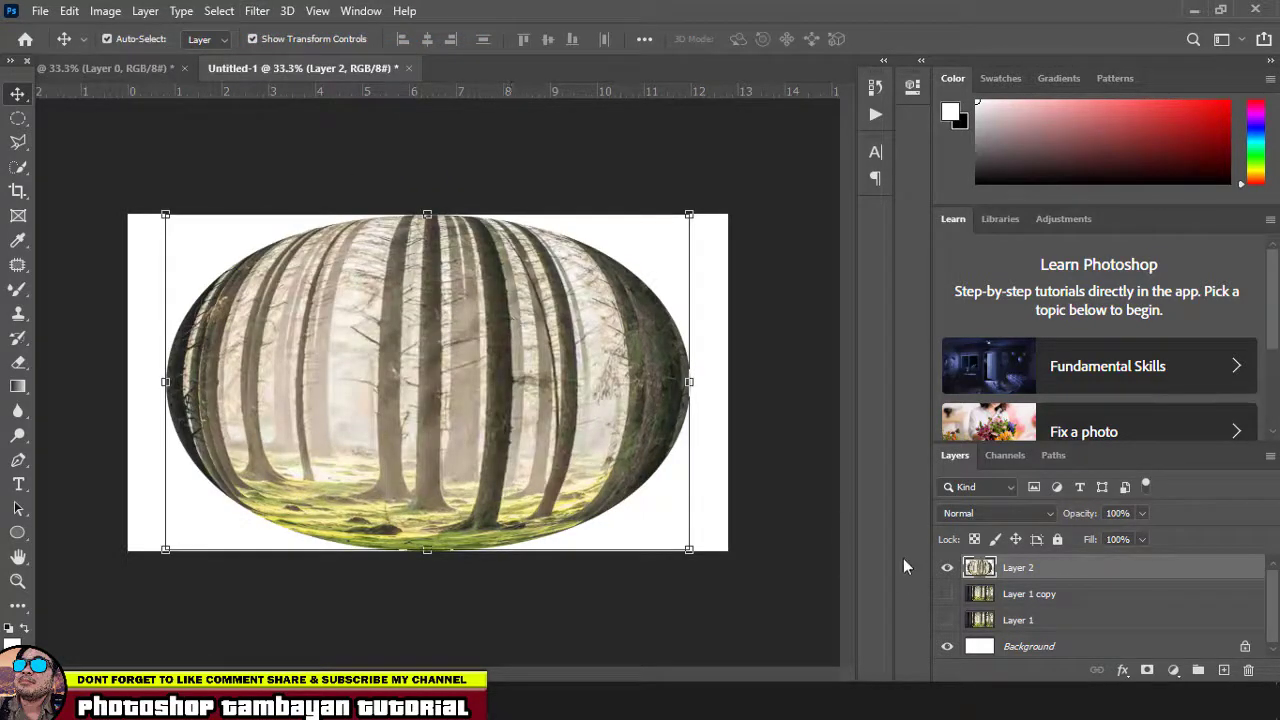
- Show both full forest layers again and scale the spherized cutout to 80.67% width and 73.54% height
{"action": "left_click", "coordinate": [946, 596]}
{"action": "left_click", "coordinate": [947, 620]}
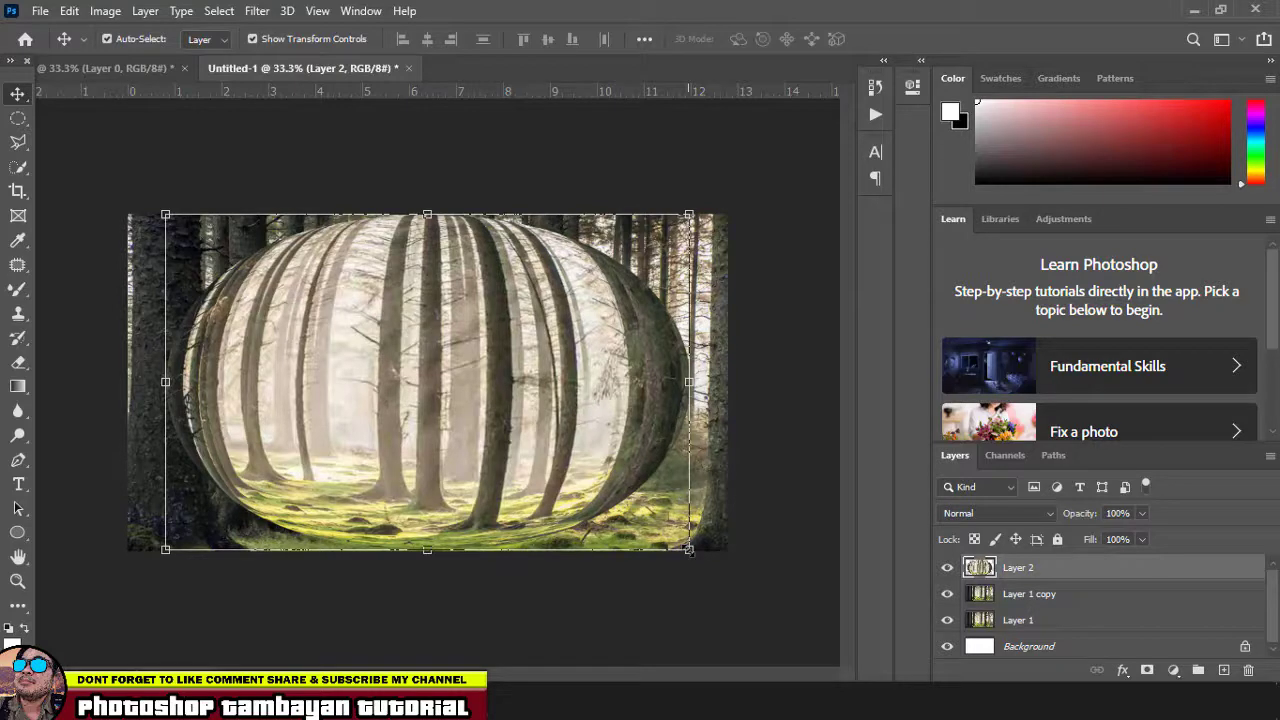
{"action": "left_click_drag", "start_coordinate": [689, 549], "coordinate": [586, 461]}
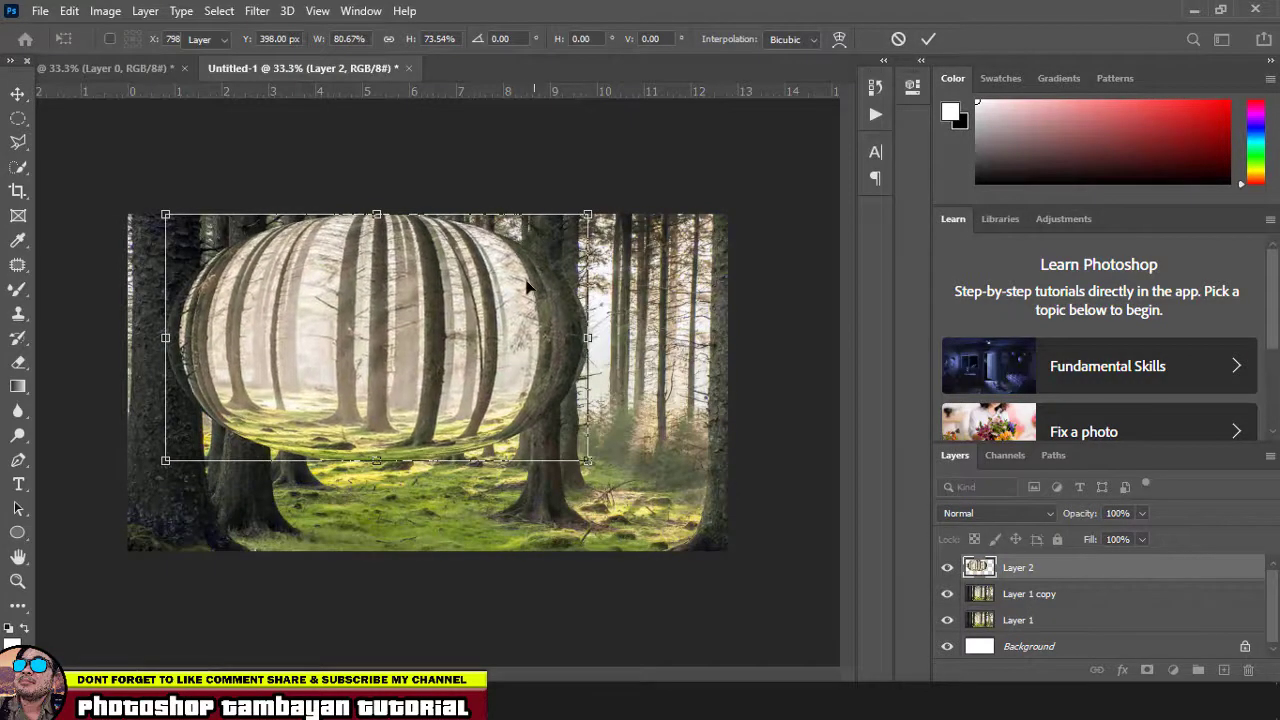
{"action": "key", "text": "Return"}
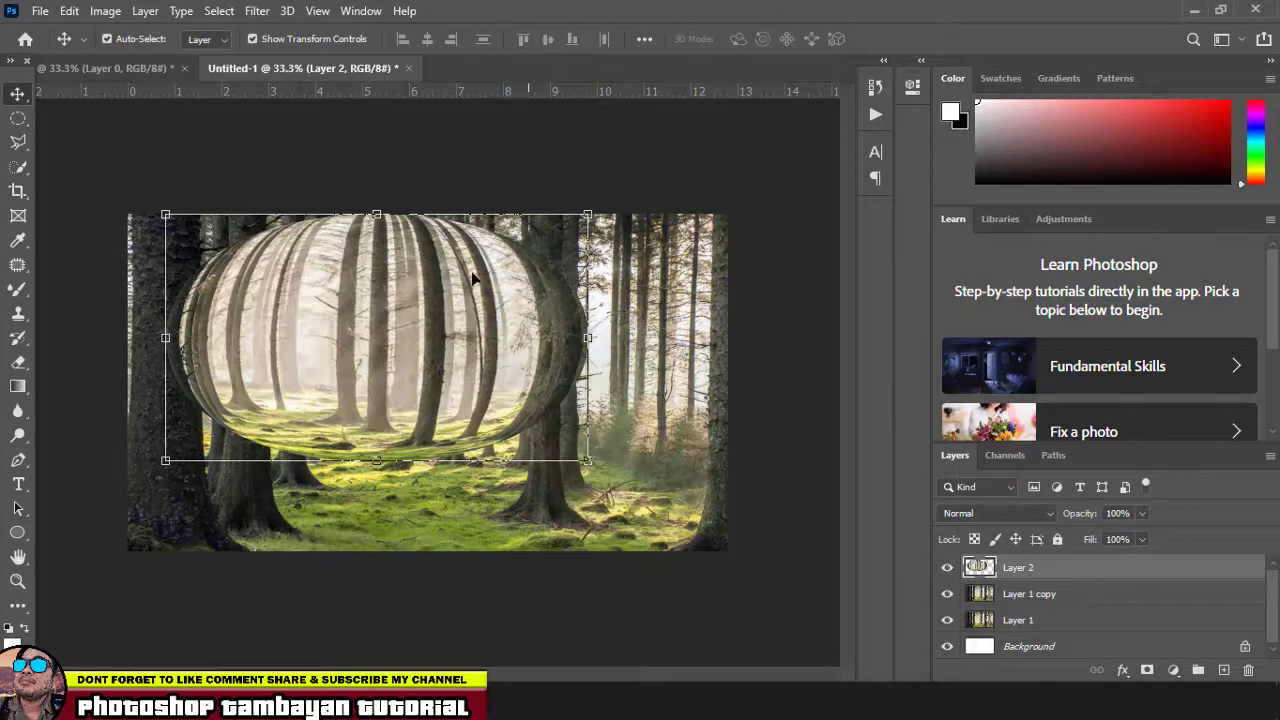
- Try to centre Layer 1 copy vertically on the whole canvas, and revert the alignment
{"action": "left_click_drag", "start_coordinate": [107, 196], "coordinate": [789, 609]}
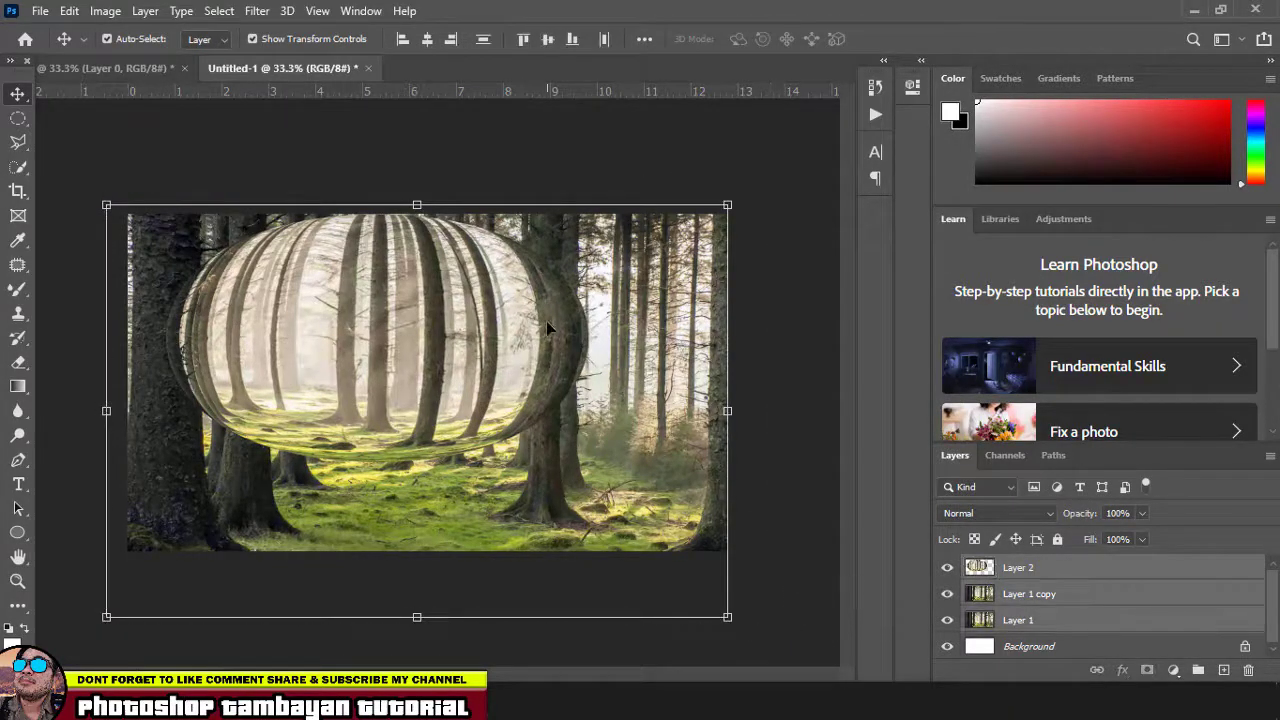
{"action": "left_click", "coordinate": [395, 152]}
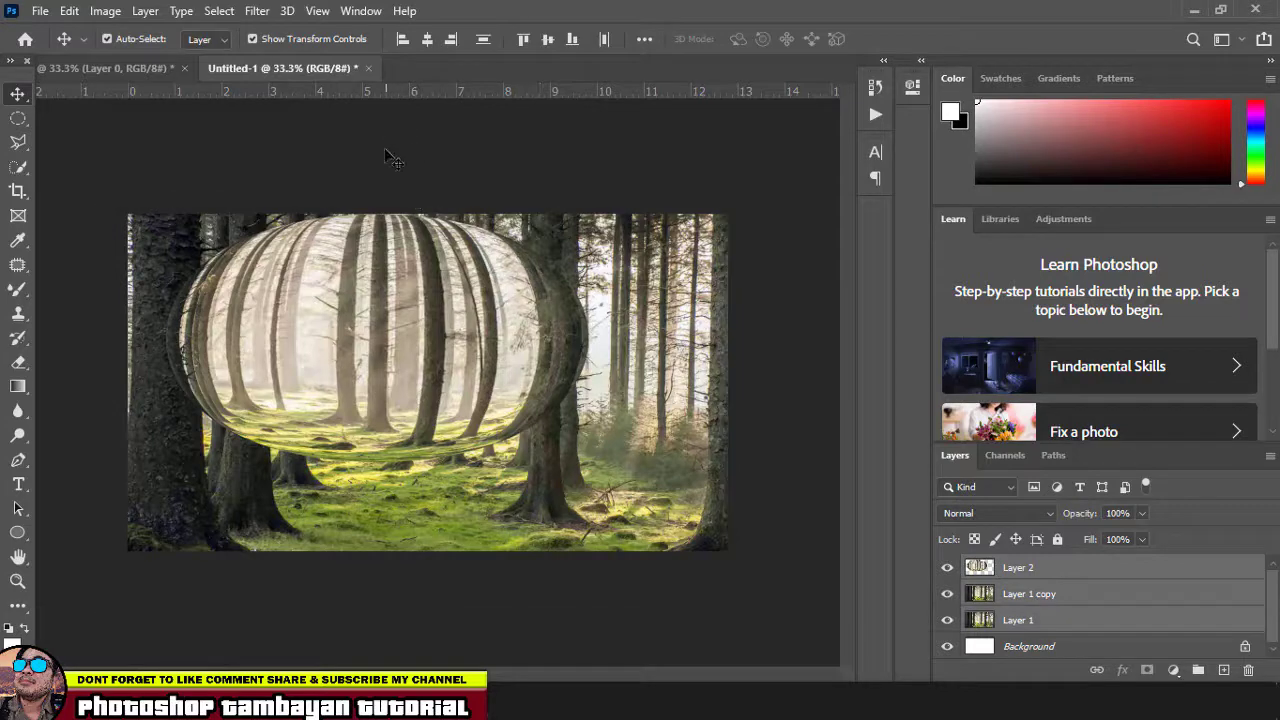
{"action": "left_click", "coordinate": [461, 514]}
{"action": "key", "text": "ctrl+a"}
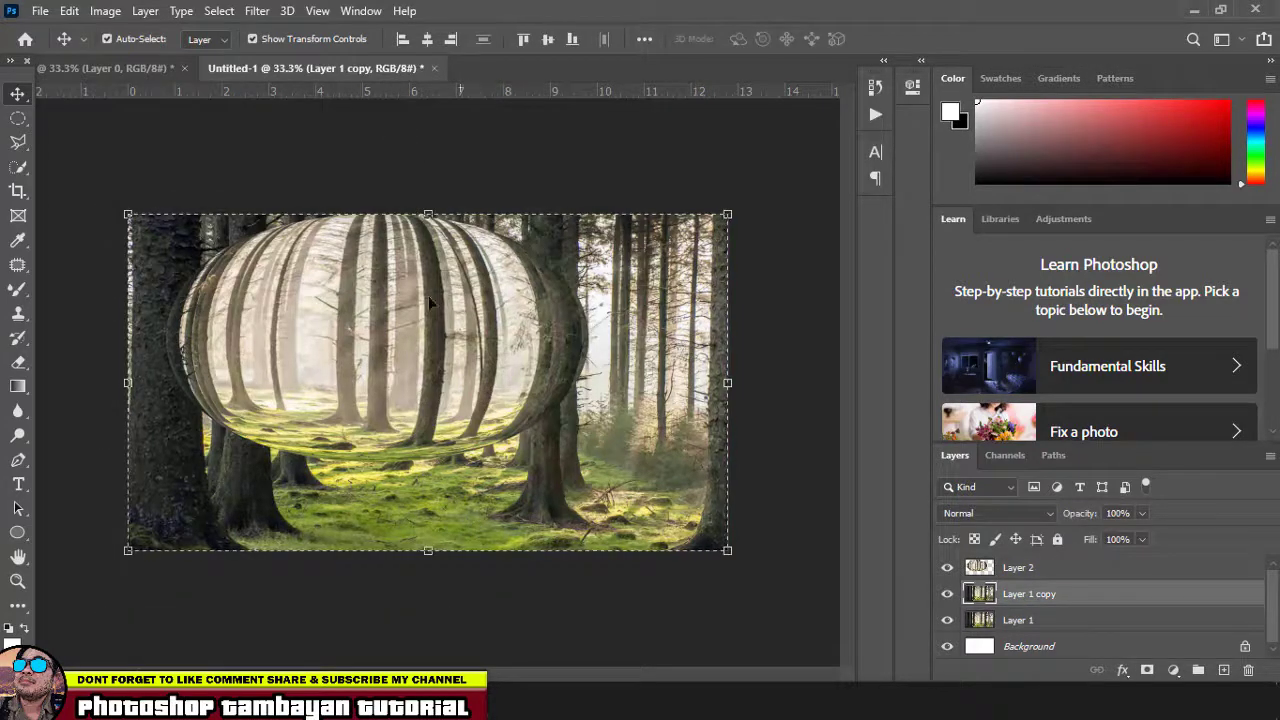
{"action": "left_click", "coordinate": [547, 40]}
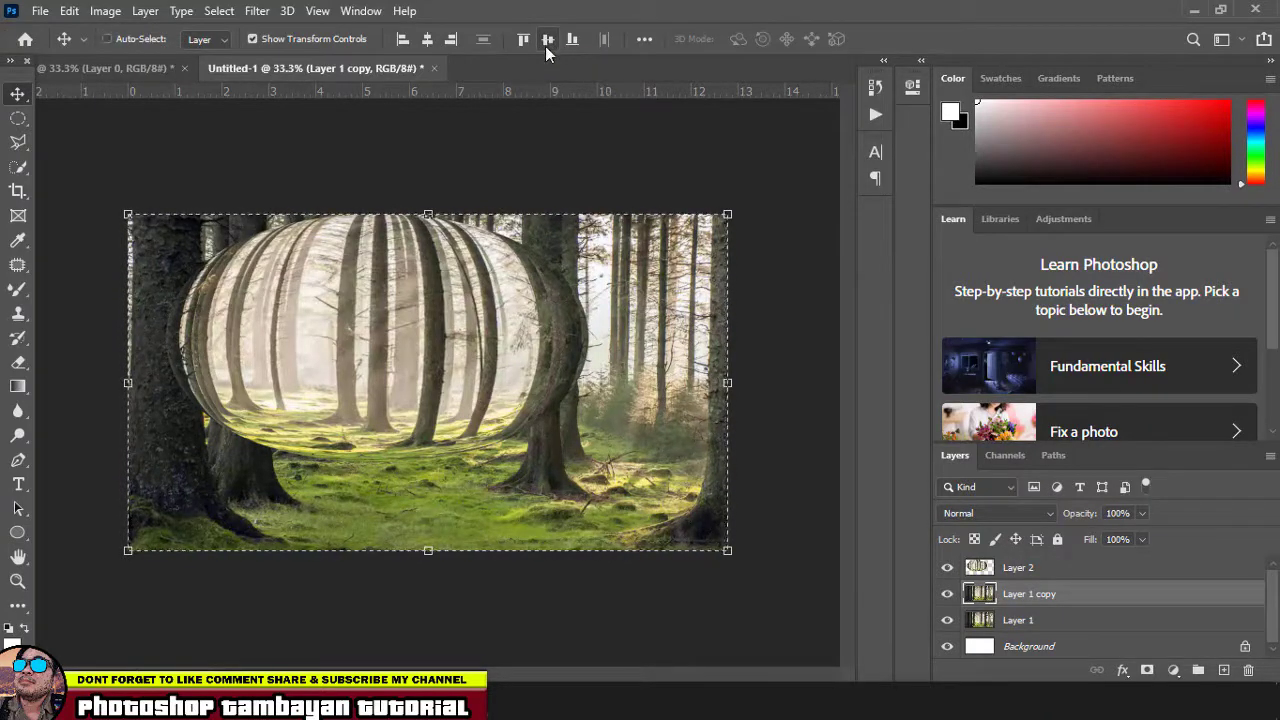
{"action": "left_click", "coordinate": [545, 46]}
{"action": "key", "text": "ctrl+d"}
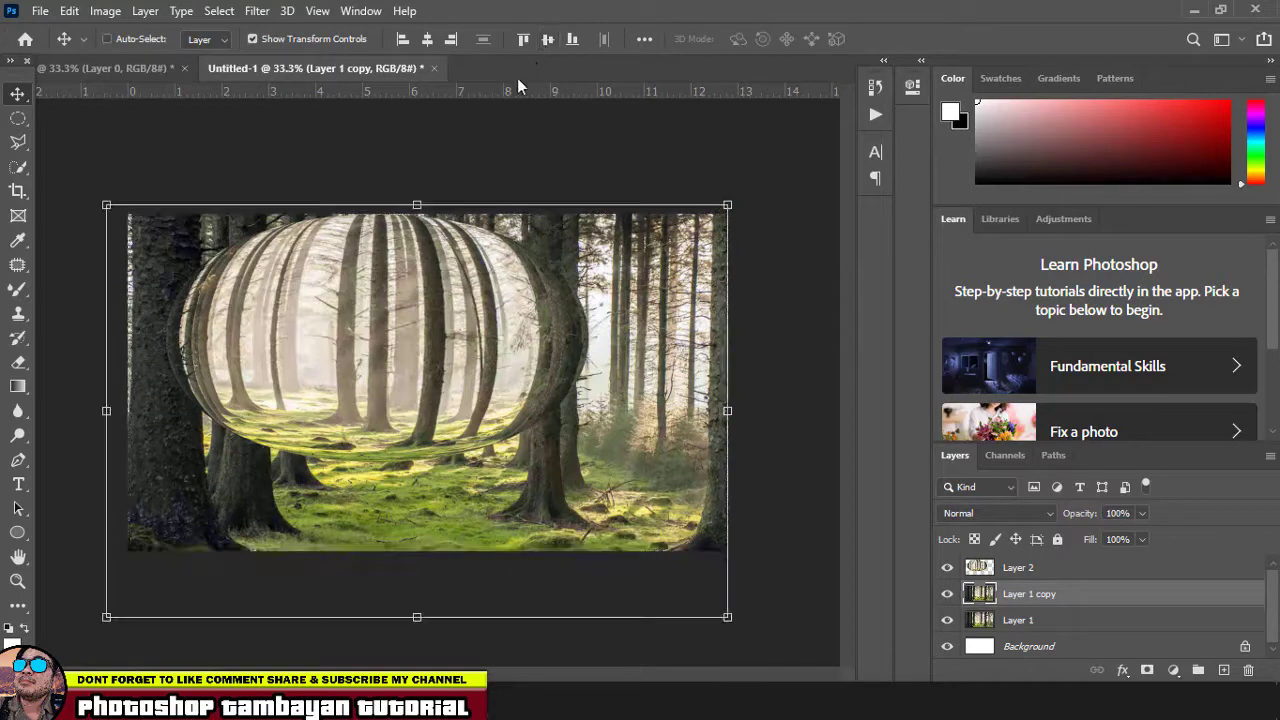
- Move the Layer 2 cutout towards the canvas centre and scale it to 90.46% width and 84.85% height
{"action": "left_click", "coordinate": [386, 306]}
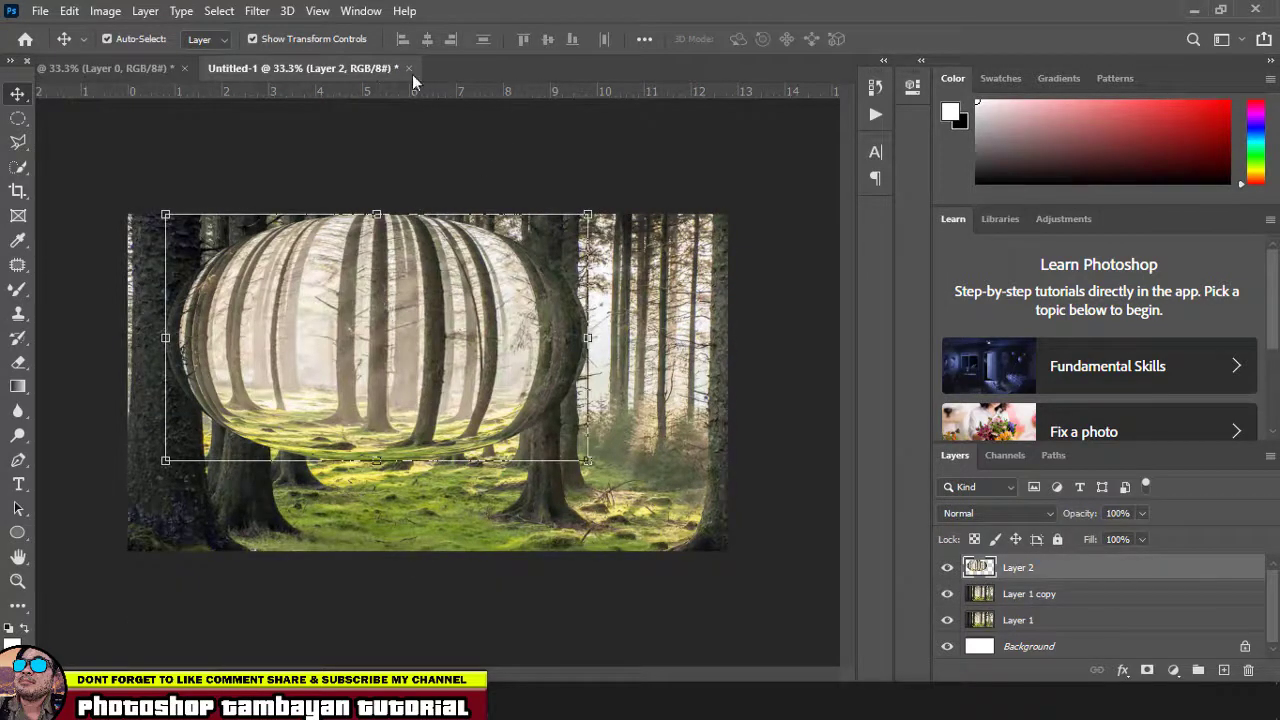
{"action": "left_click_drag", "start_coordinate": [417, 314], "coordinate": [483, 356]}
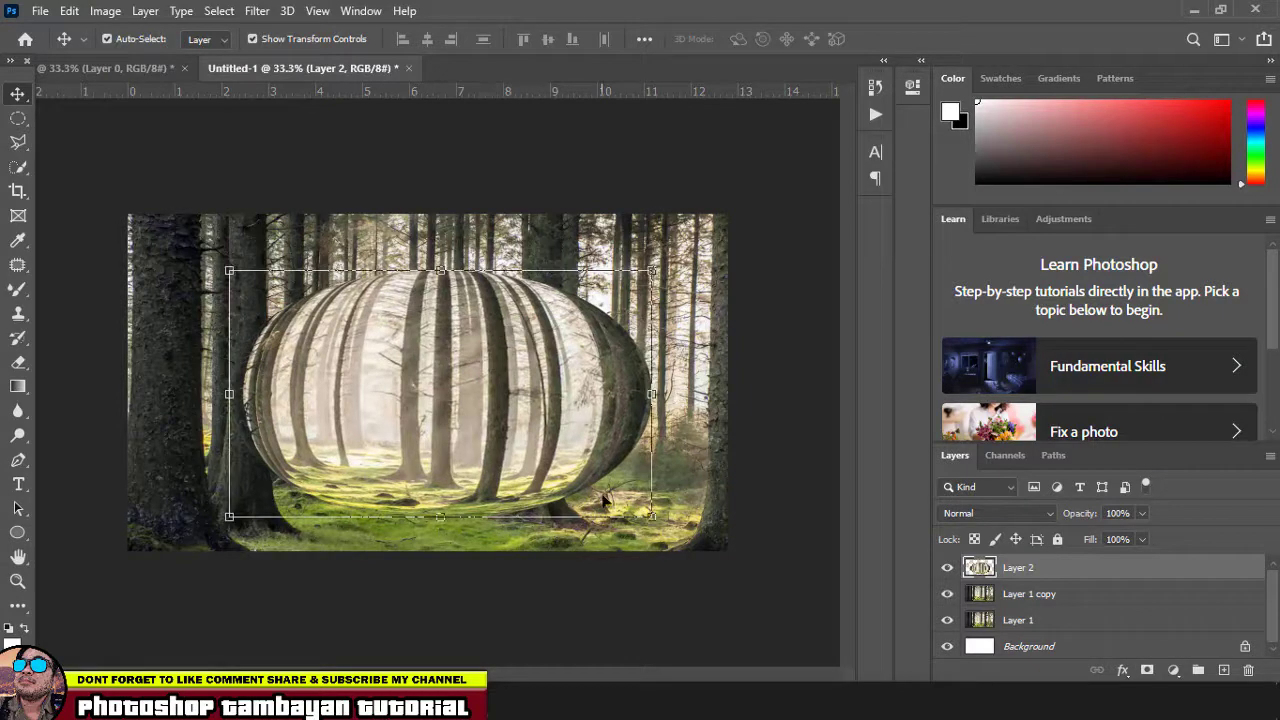
{"action": "left_click_drag", "start_coordinate": [648, 516], "coordinate": [607, 480]}
{"action": "key", "text": "Return"}
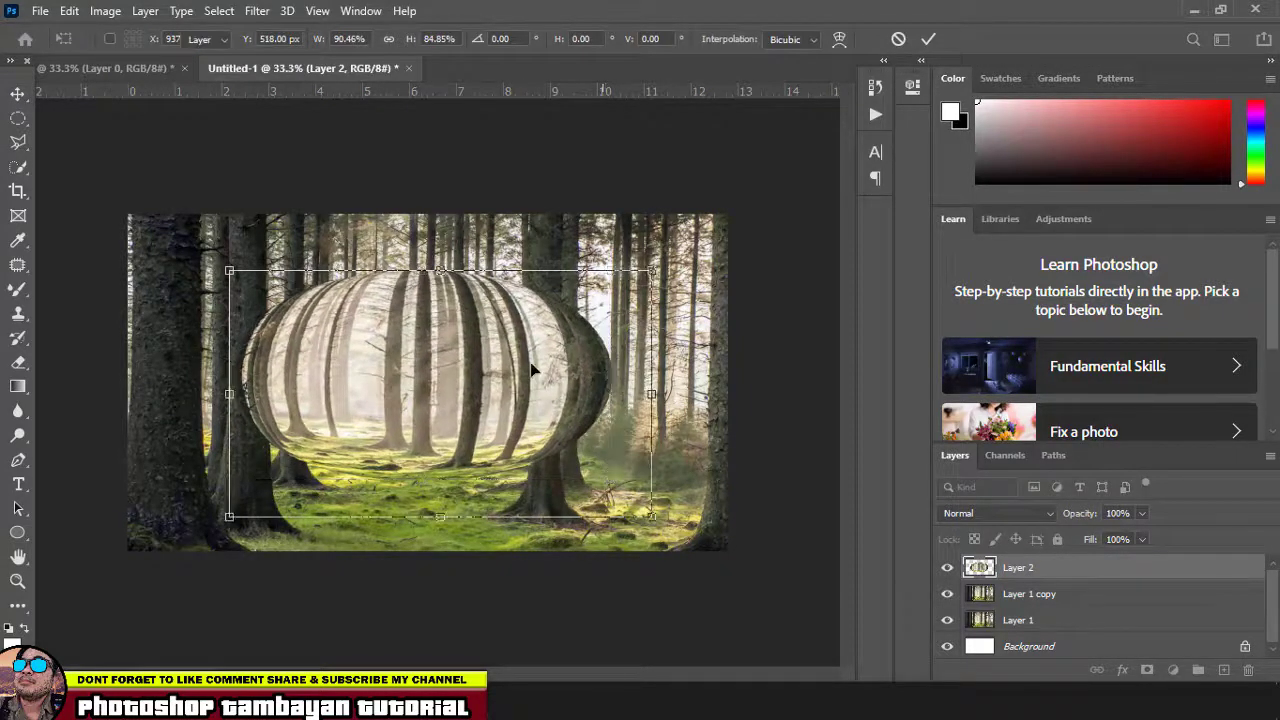
{"action": "left_click_drag", "start_coordinate": [509, 343], "coordinate": [519, 345]}
{"action": "left_click", "coordinate": [484, 376]}
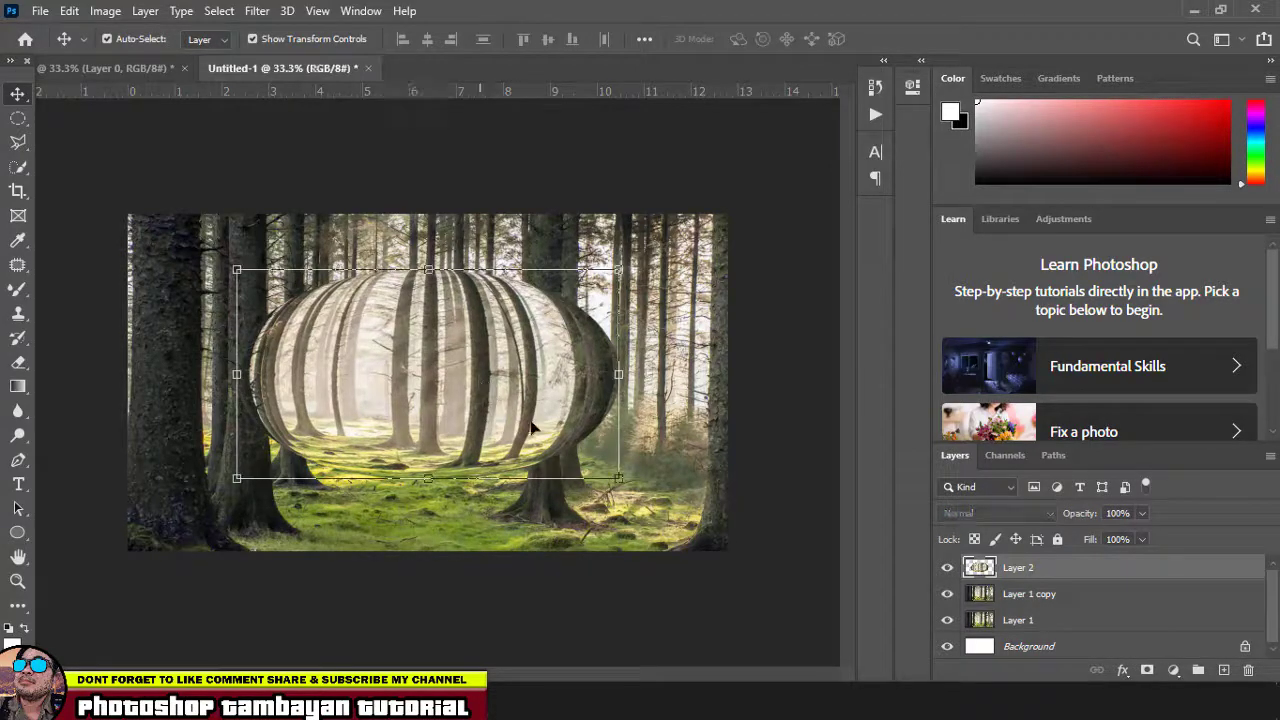
- Flip the spherized cutout on Layer 2 vertically
{"action": "left_click", "coordinate": [70, 12]}
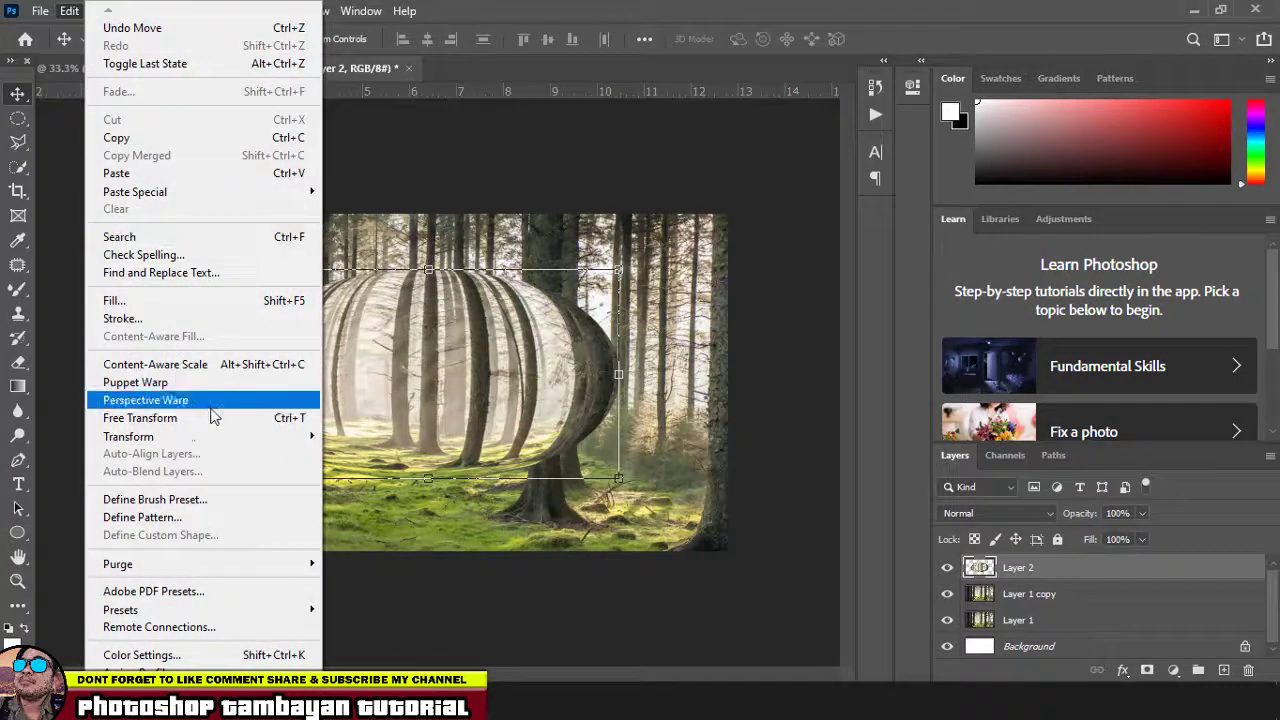
{"action": "mouse_move", "coordinate": [220, 442]}
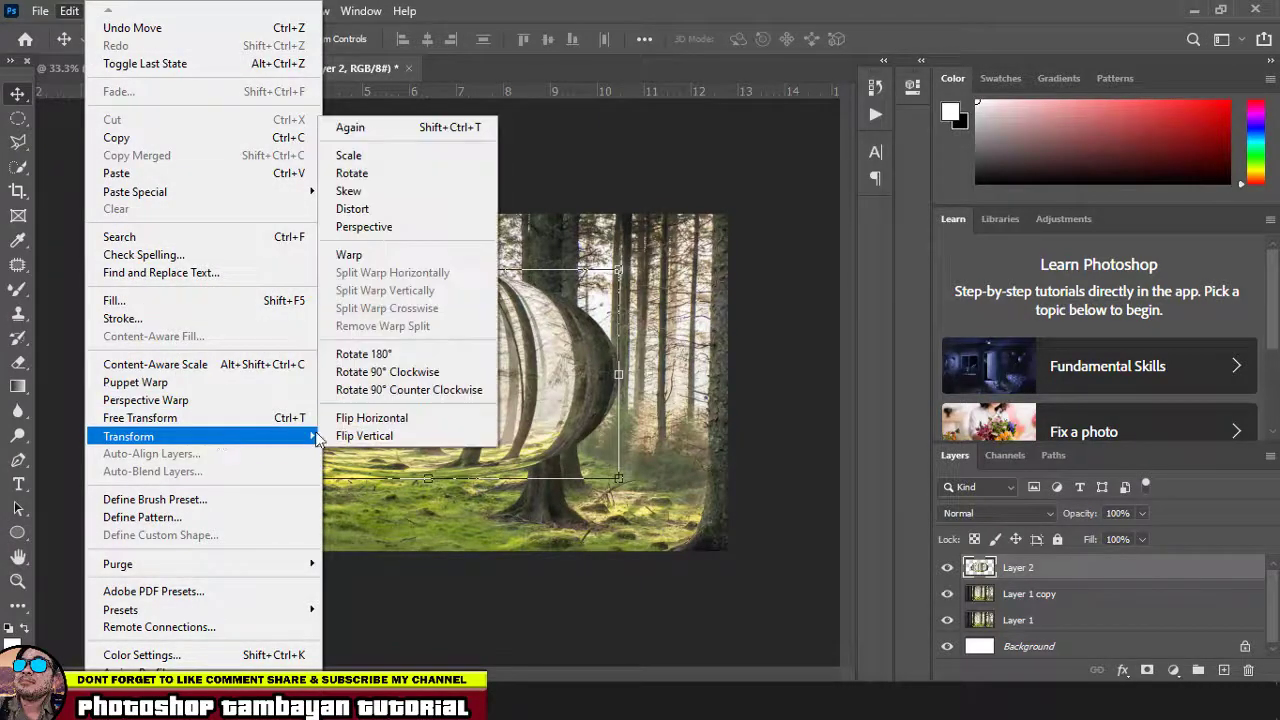
{"action": "left_click", "coordinate": [356, 438]}
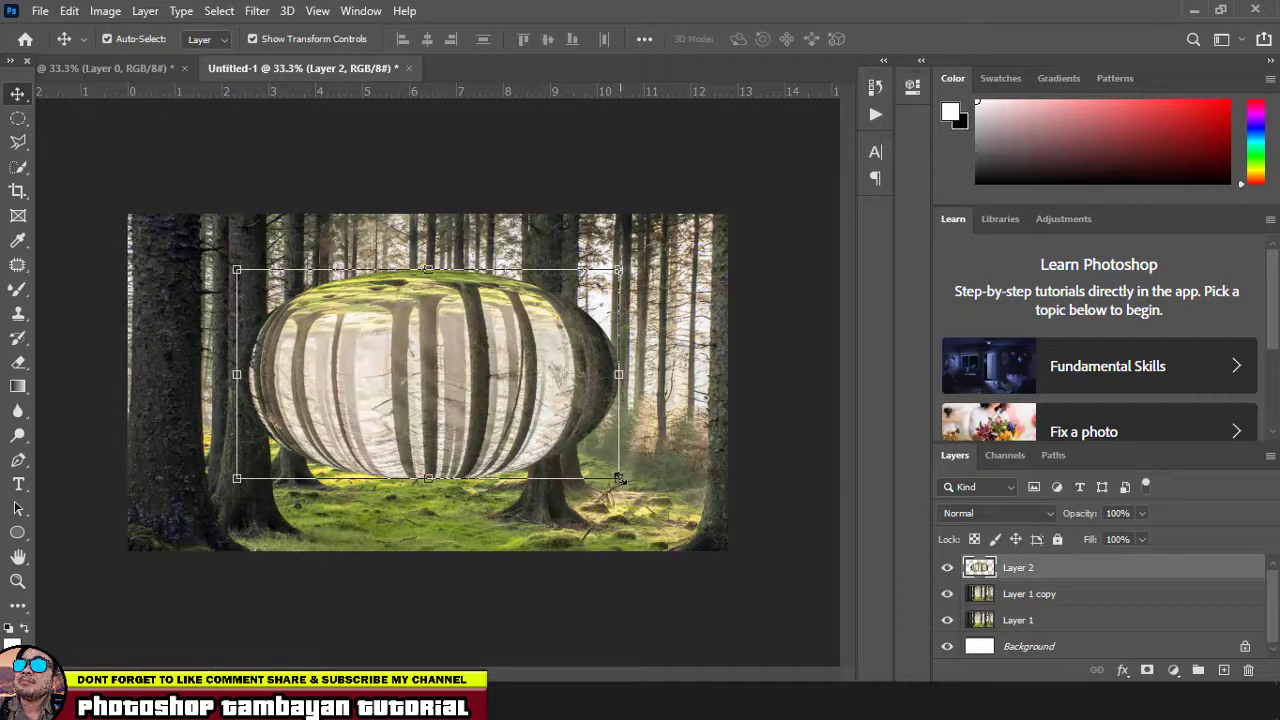
- Resize the flipped cutout to 115.78% width and 98.07% height and shift it slightly down in the forest scene
{"action": "left_click_drag", "start_coordinate": [619, 480], "coordinate": [416, 364]}
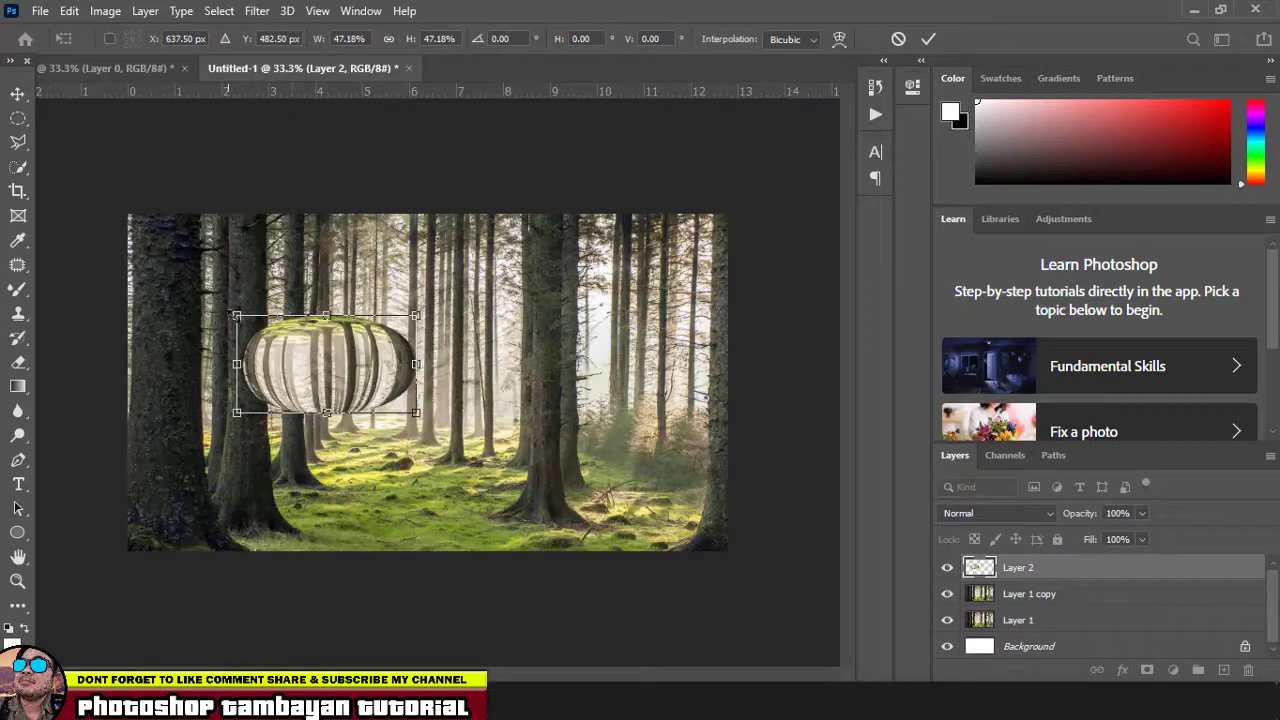
{"action": "left_click_drag", "start_coordinate": [237, 316], "coordinate": [260, 329]}
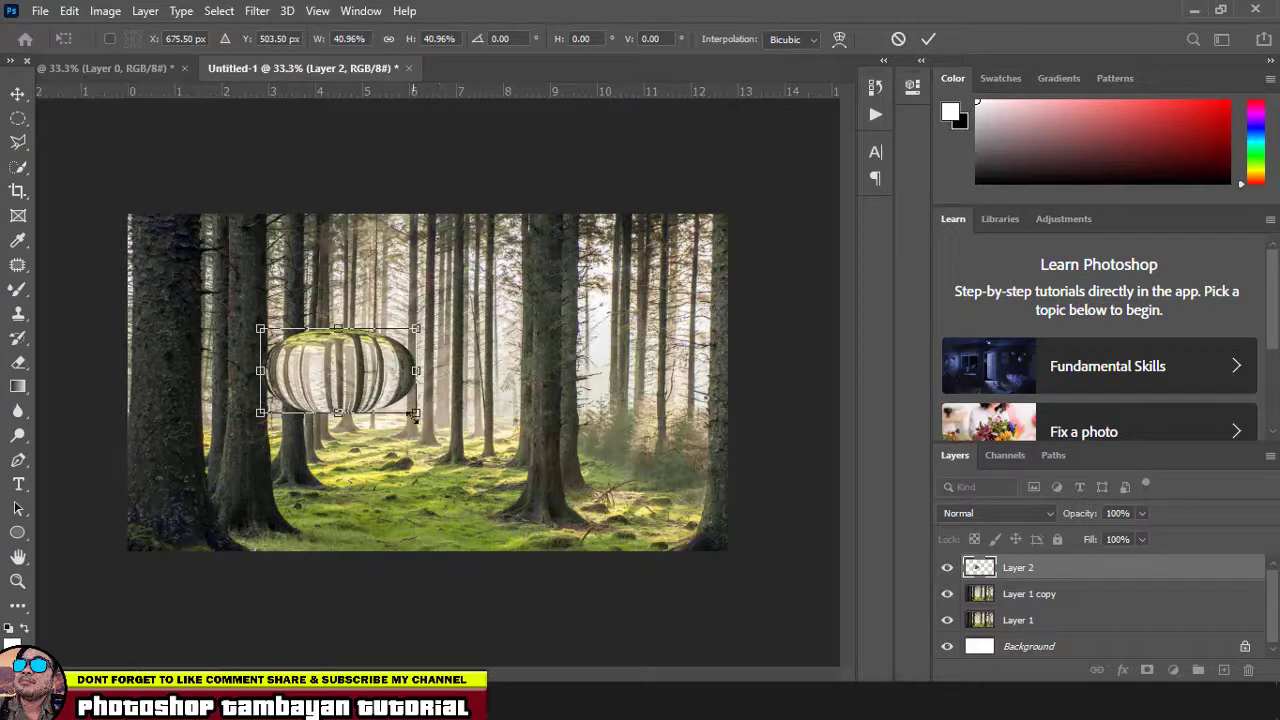
{"action": "left_click_drag", "start_coordinate": [444, 442], "coordinate": [608, 546]}
{"action": "left_click_drag", "start_coordinate": [595, 333], "coordinate": [602, 310]}
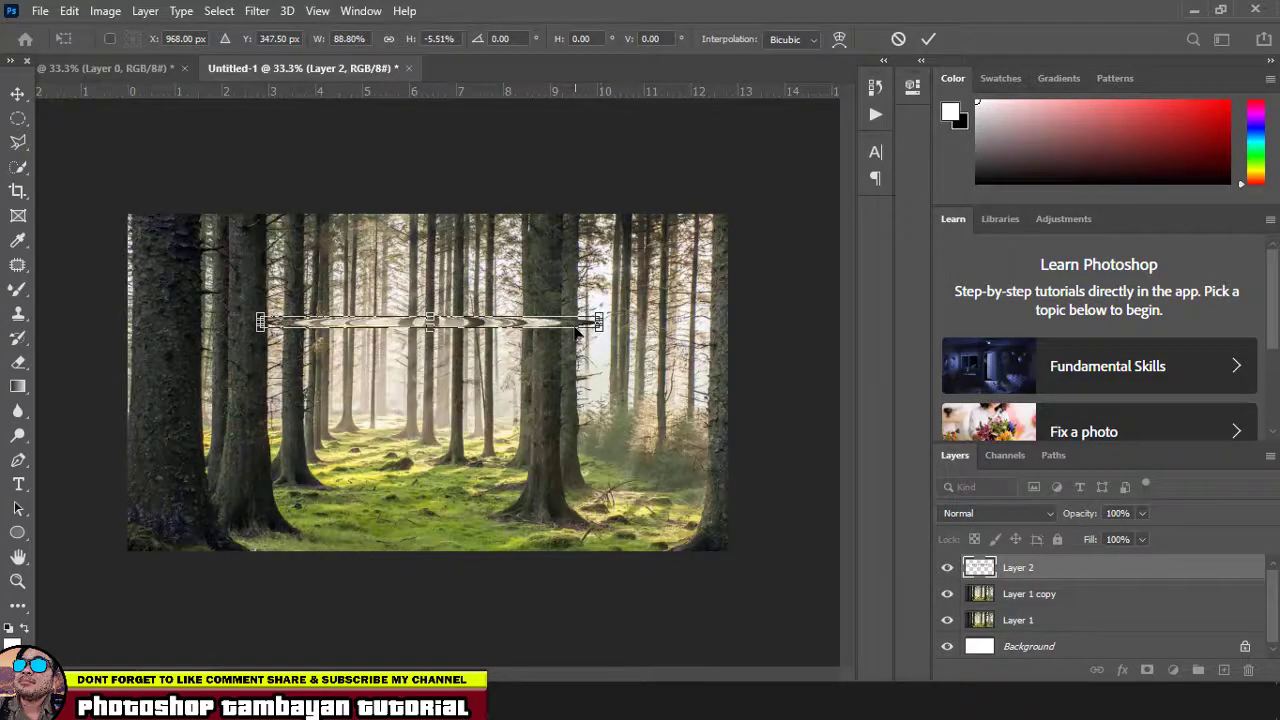
{"action": "key", "text": "ctrl+z"}
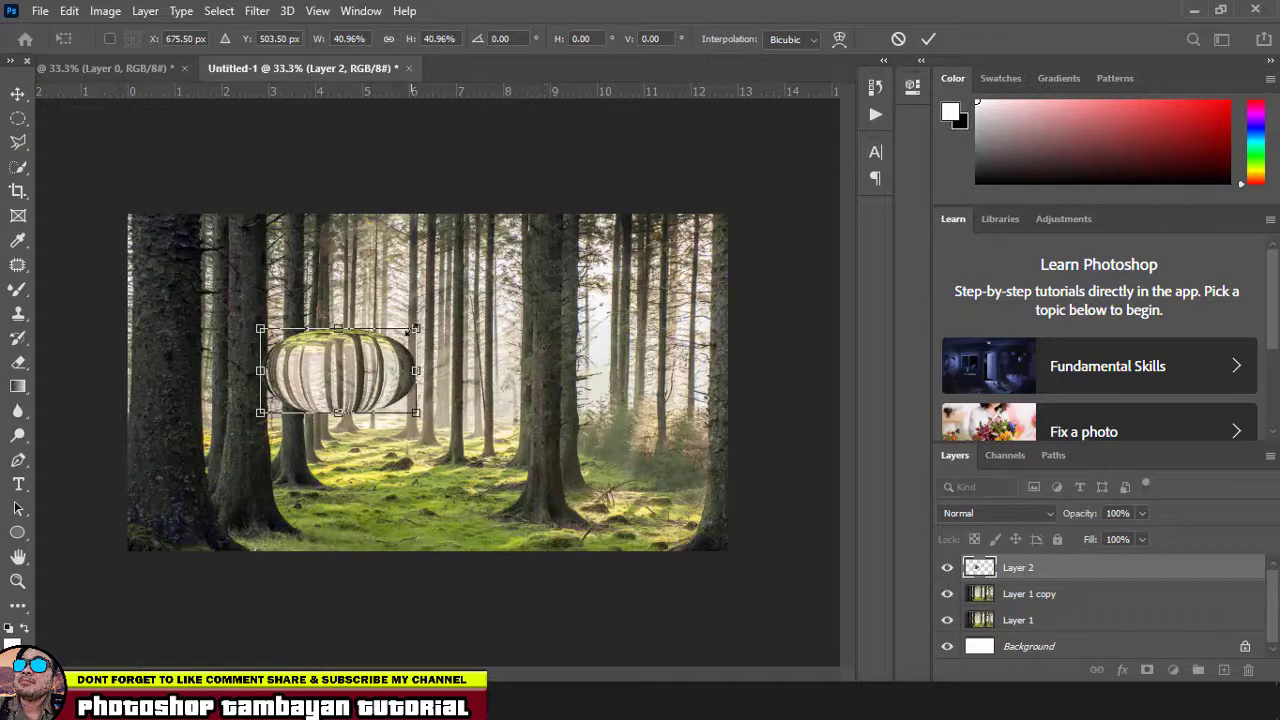
{"action": "left_click_drag", "start_coordinate": [413, 328], "coordinate": [440, 298]}
{"action": "left_click_drag", "start_coordinate": [510, 252], "coordinate": [581, 475]}
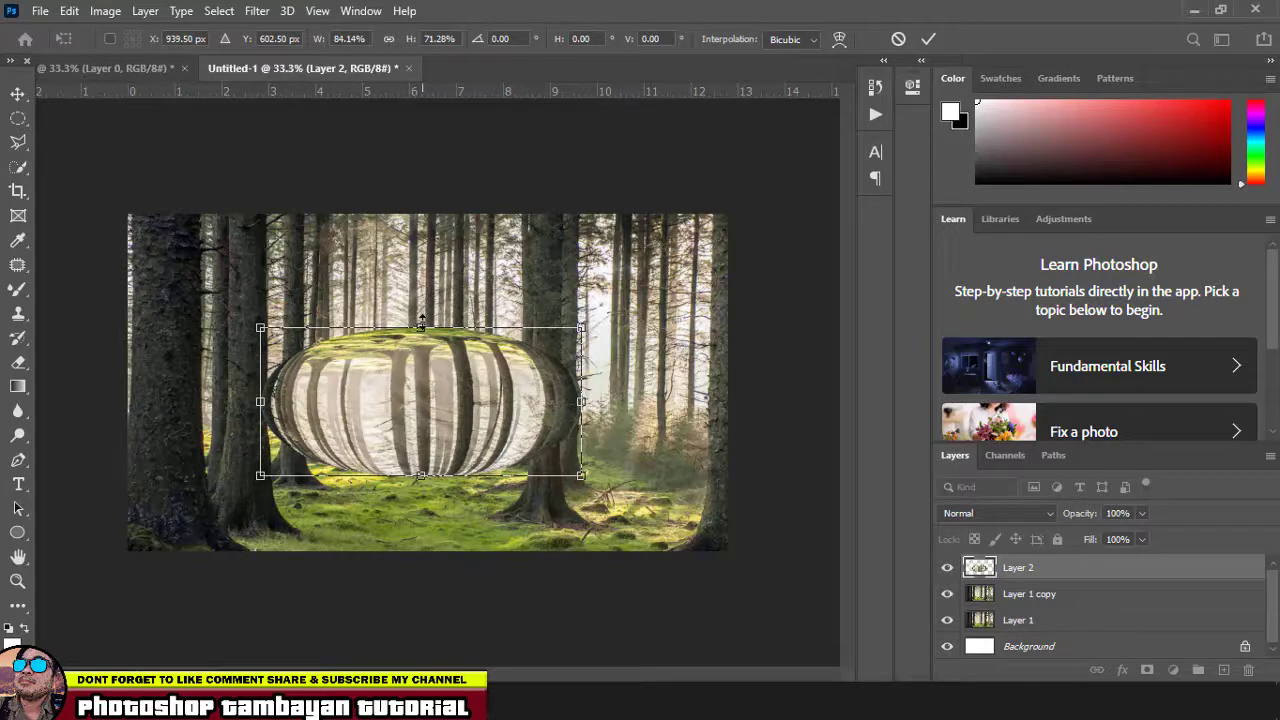
{"action": "left_click_drag", "start_coordinate": [421, 322], "coordinate": [425, 267]}
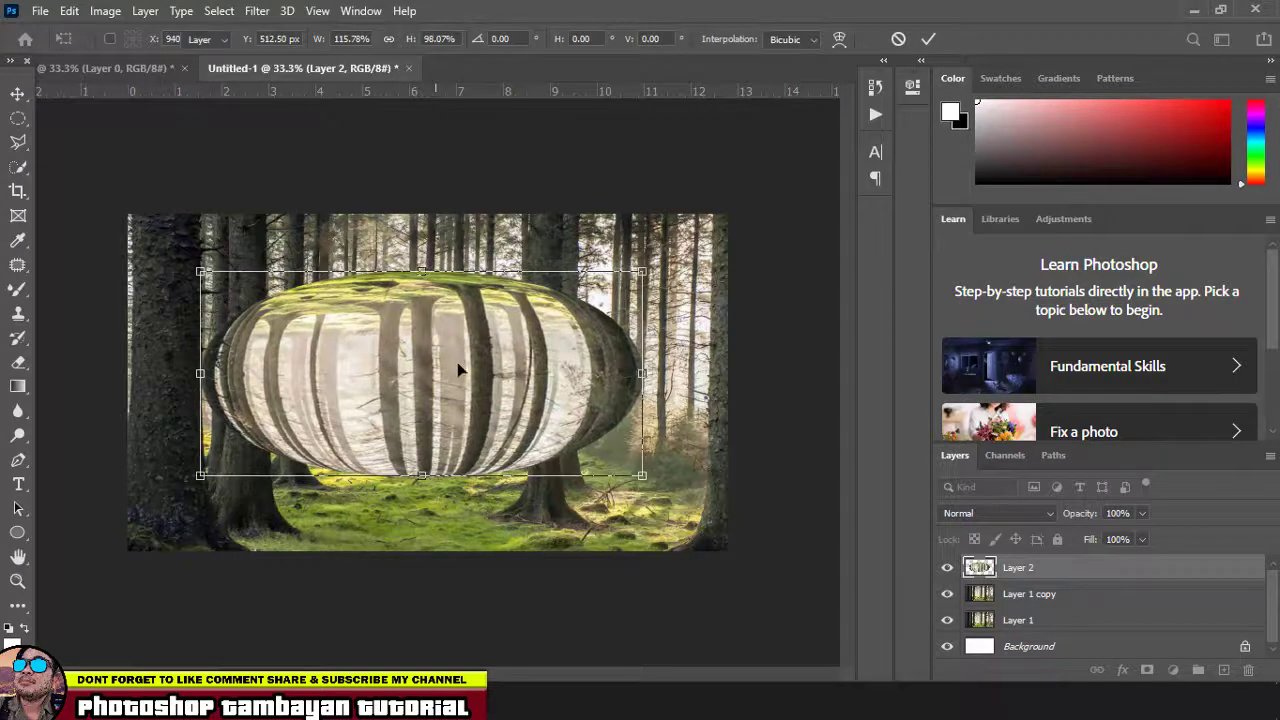
{"action": "key", "text": "Return"}
{"action": "left_click_drag", "start_coordinate": [500, 369], "coordinate": [498, 374]}
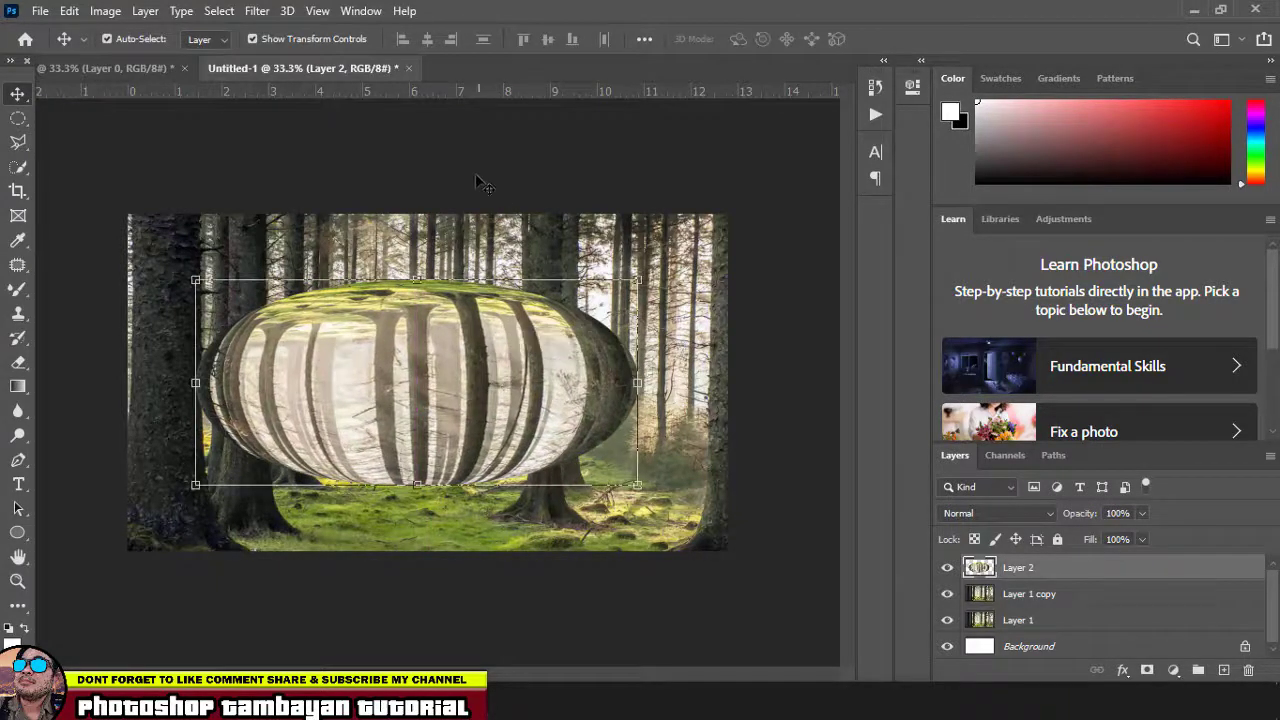
- Enlarge the flipped cutout proportionally to 112.29%, extending it downwards
{"action": "key", "text": "ctrl+z"}
{"action": "key", "text": "ctrl+shift+z"}
{"action": "left_click_drag", "start_coordinate": [417, 485], "coordinate": [417, 510]}
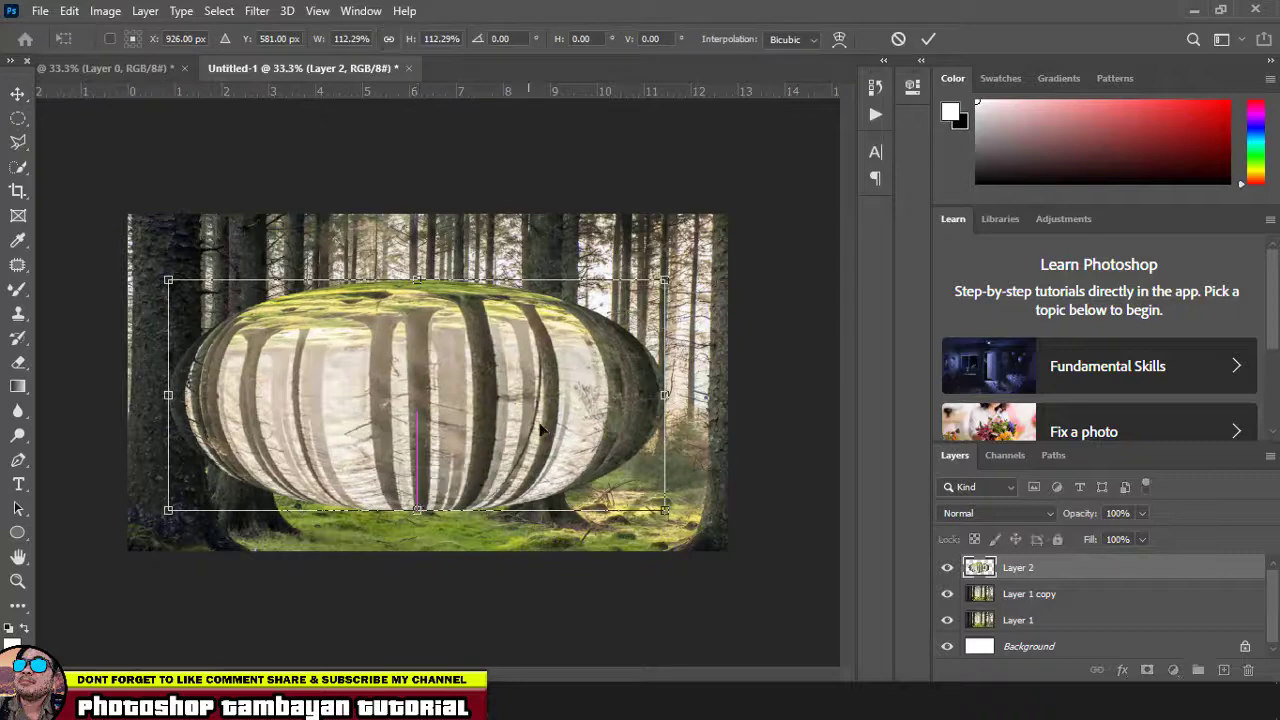
{"action": "key", "text": "Return"}
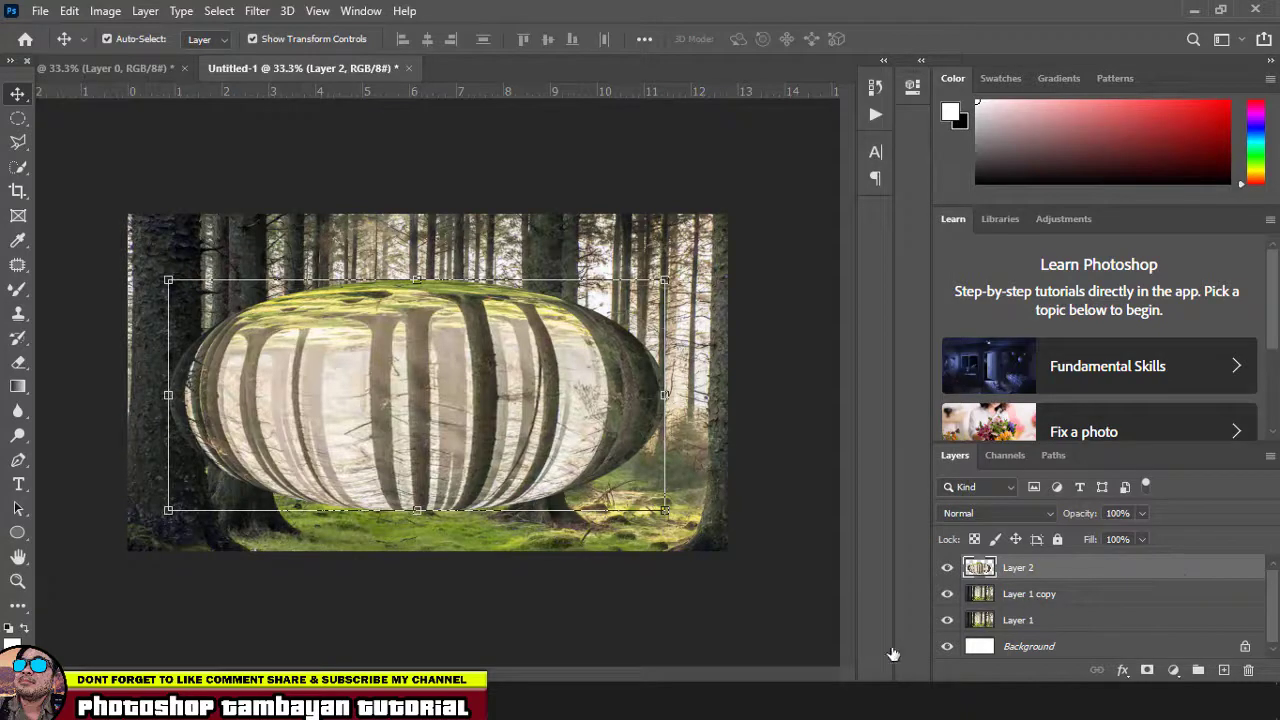
- Add an Inner Shadow effect to Layer 2 with a distance of 42 px
{"action": "key", "text": "Return"}
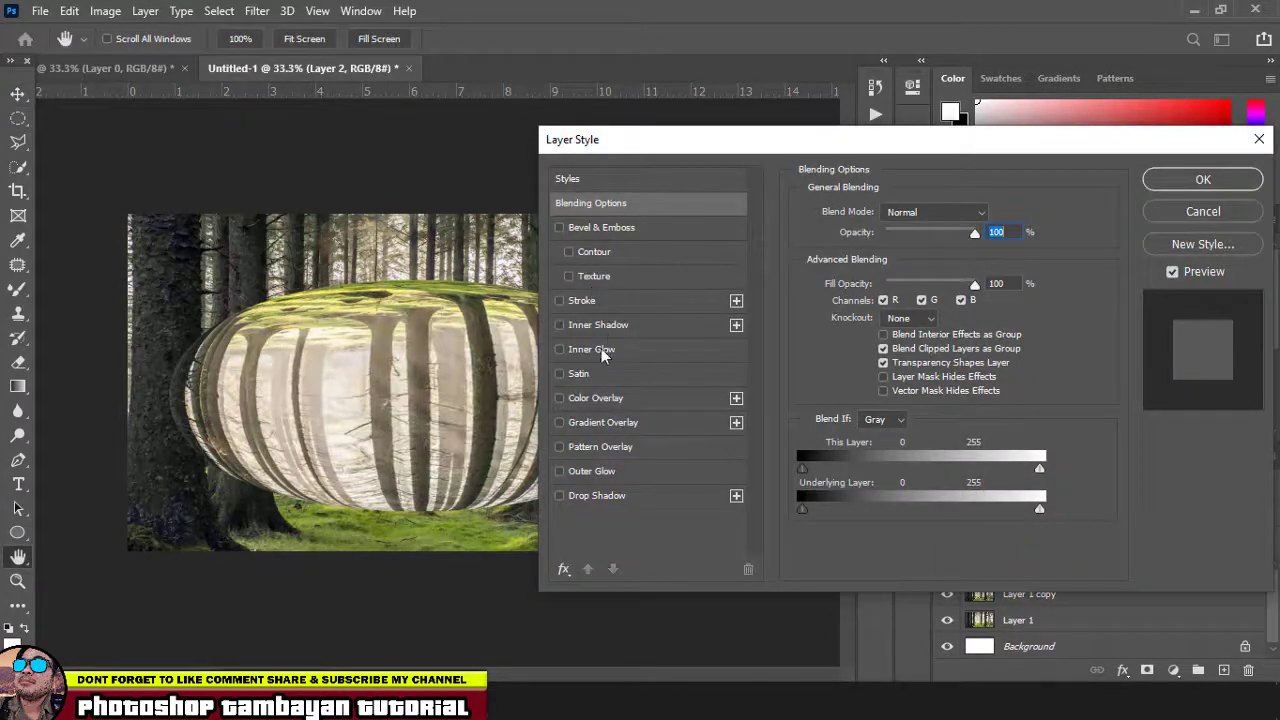
{"action": "left_click", "coordinate": [618, 327]}
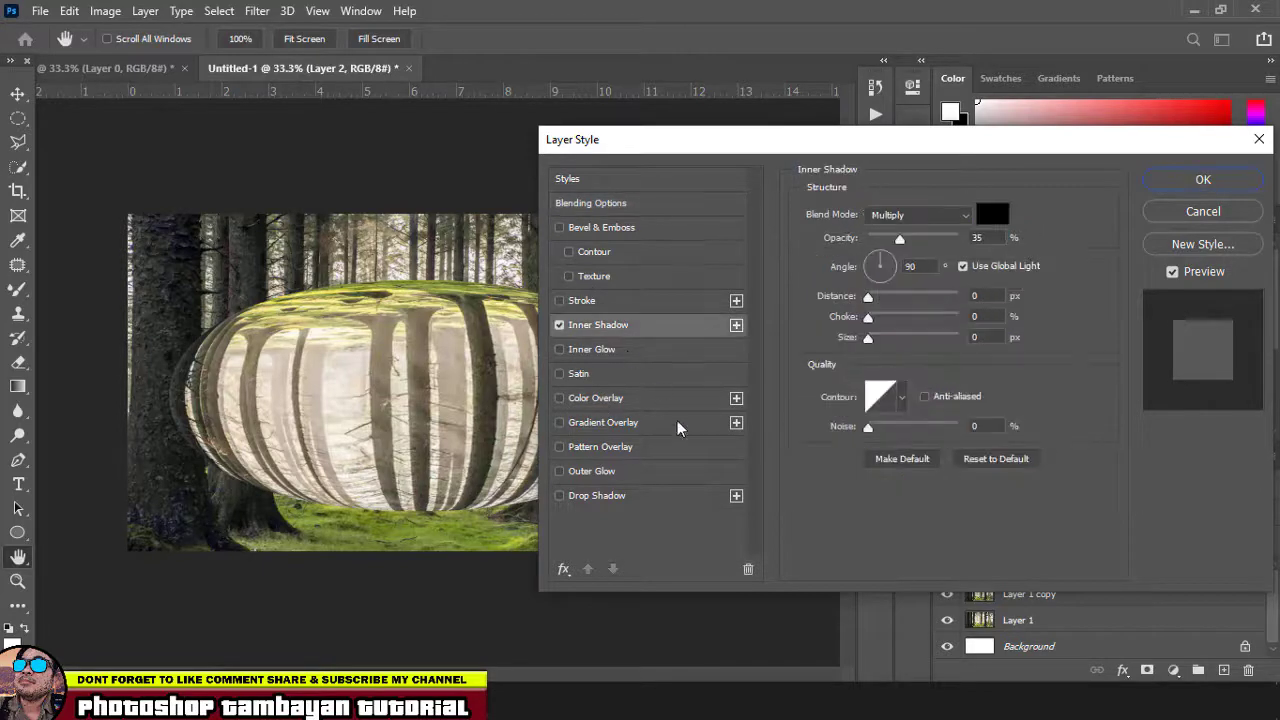
{"action": "left_click_drag", "start_coordinate": [763, 143], "coordinate": [889, 156]}
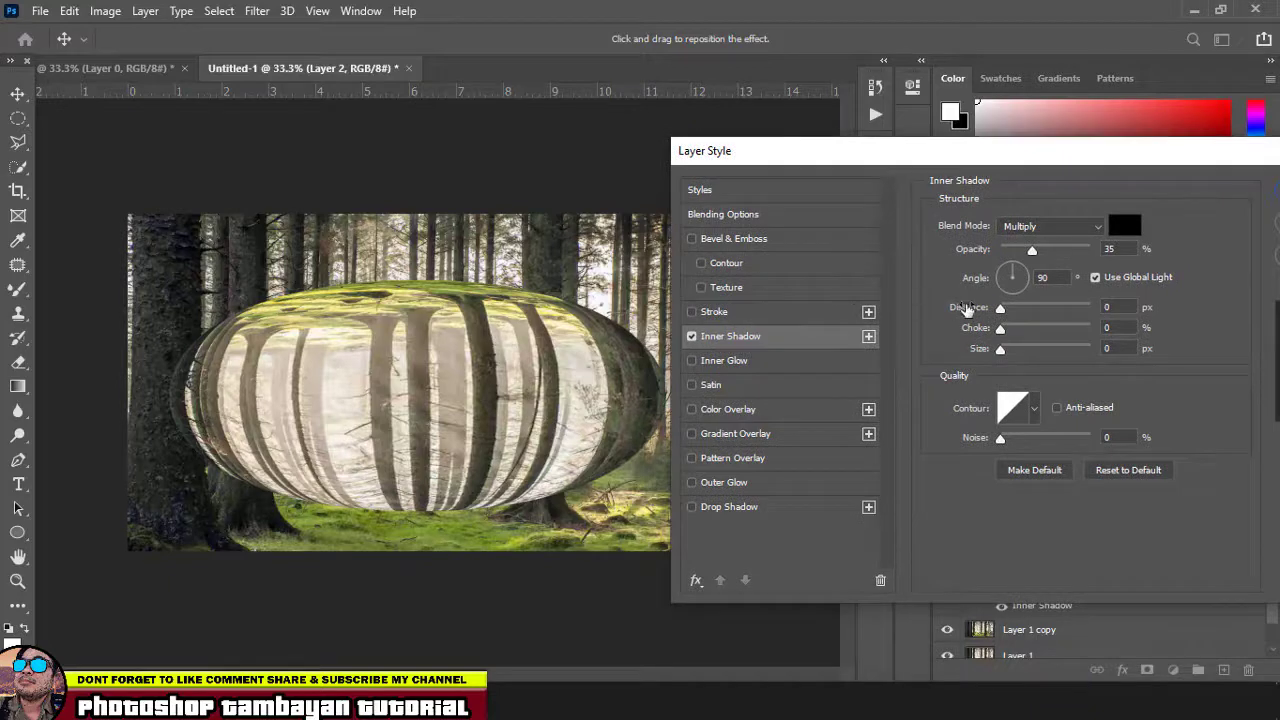
{"action": "left_click_drag", "start_coordinate": [1001, 313], "coordinate": [1041, 313]}
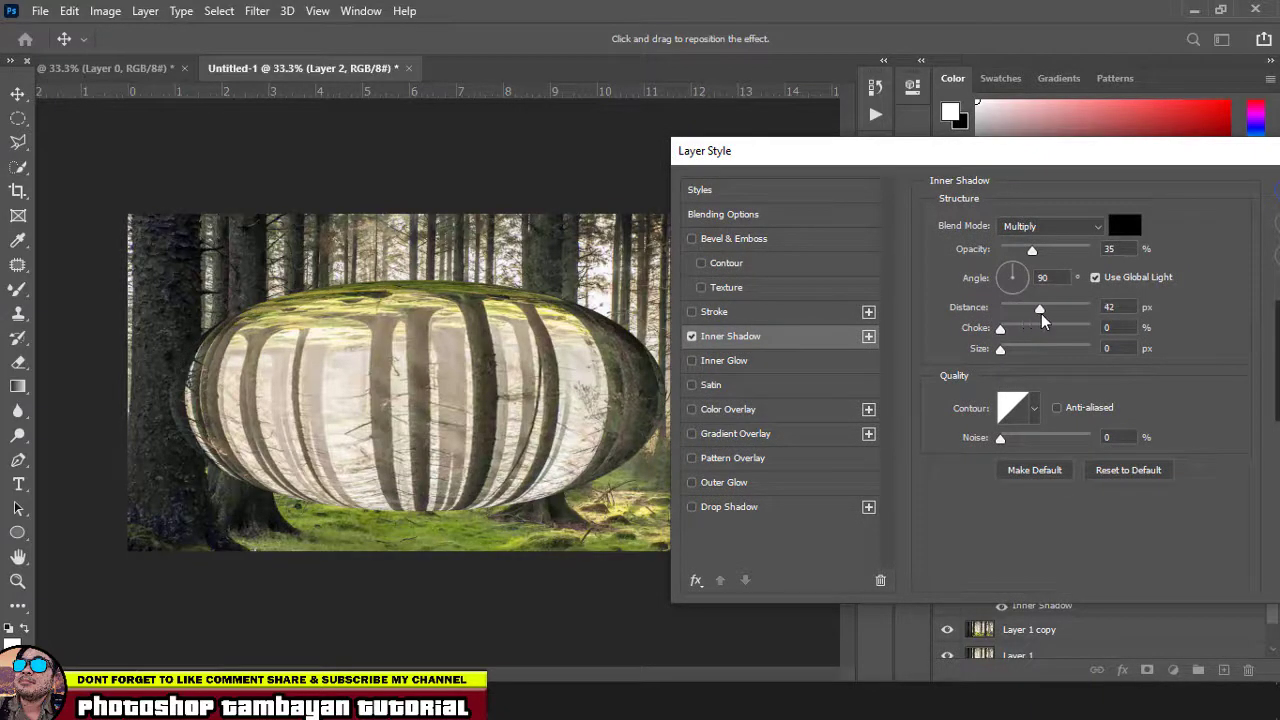
- Make the inner shadow white in Screen blend mode with a size of 92 px, and apply the layer style
{"action": "left_click", "coordinate": [1124, 226]}
{"action": "type", "text": "ffffff"}
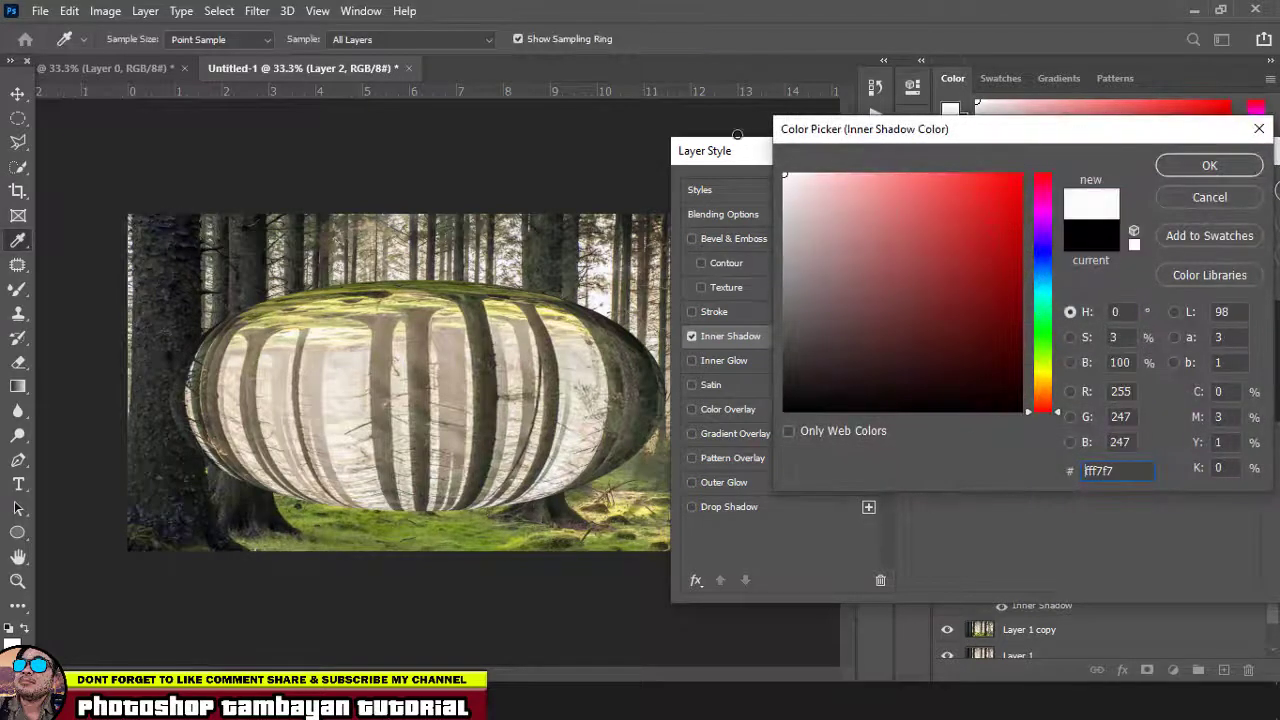
{"action": "left_click", "coordinate": [1190, 167]}
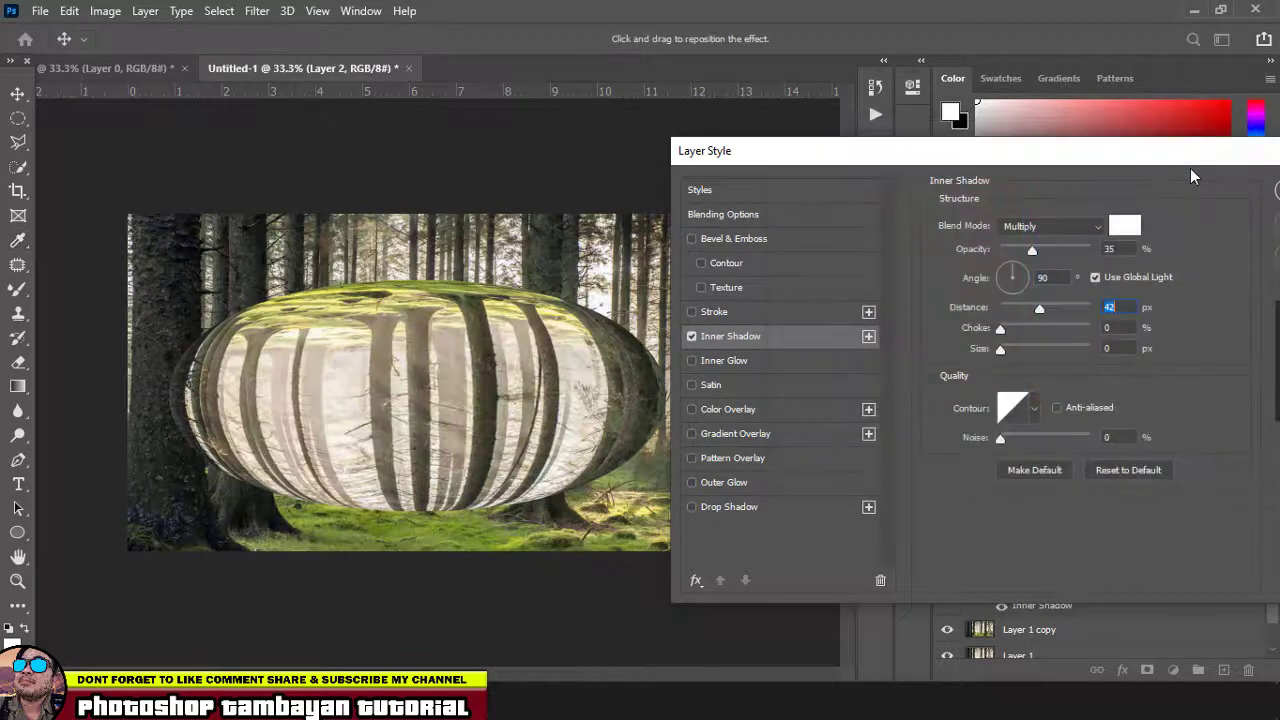
{"action": "left_click", "coordinate": [1063, 222]}
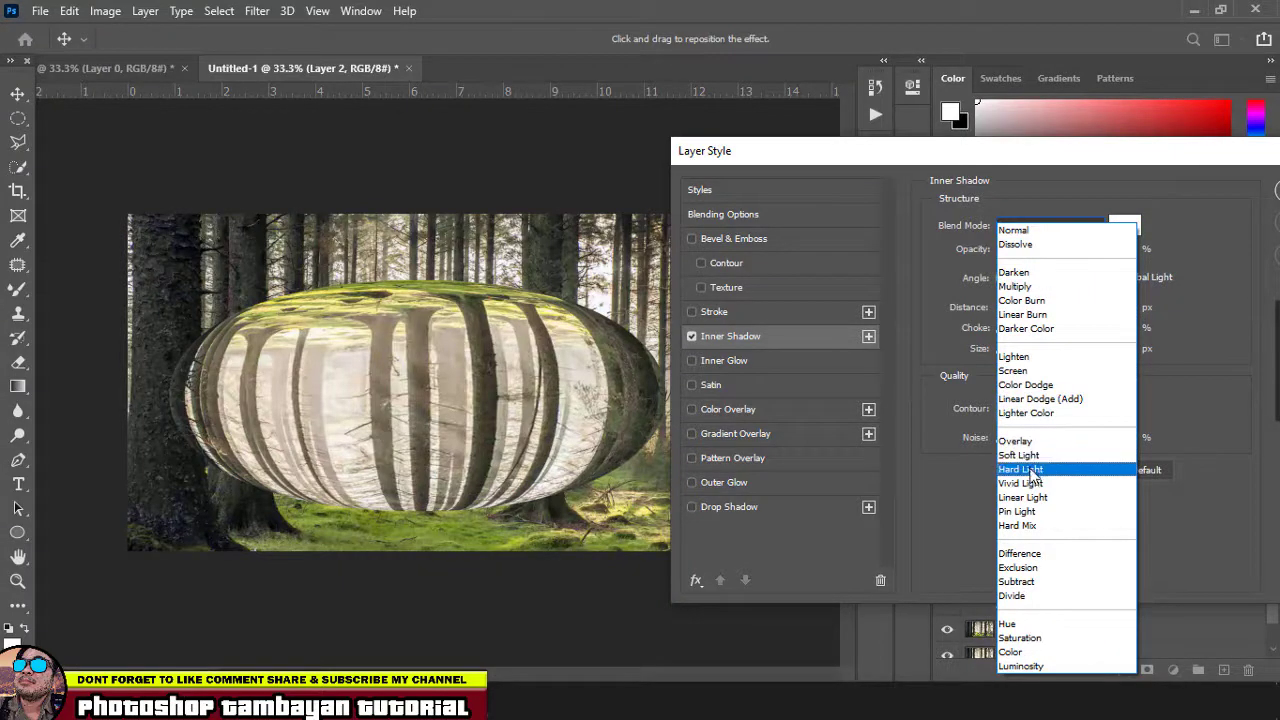
{"action": "left_click", "coordinate": [1030, 370]}
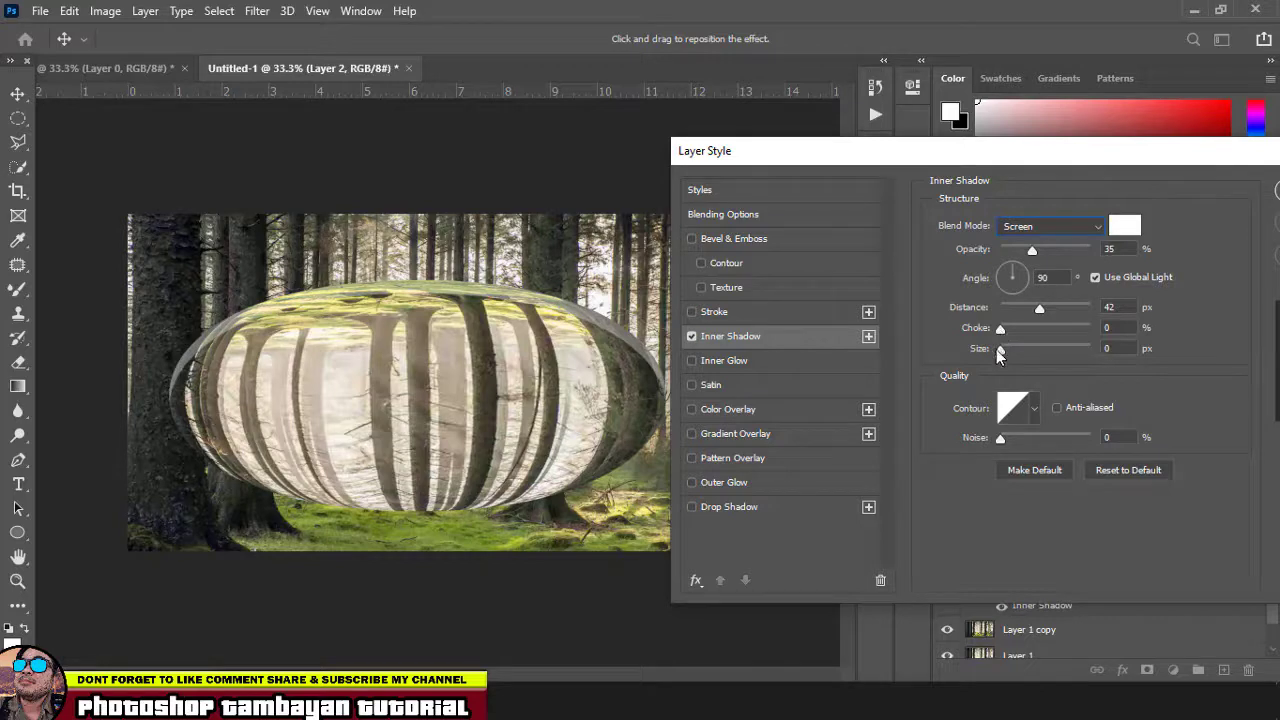
{"action": "left_click_drag", "start_coordinate": [1000, 348], "coordinate": [1039, 349]}
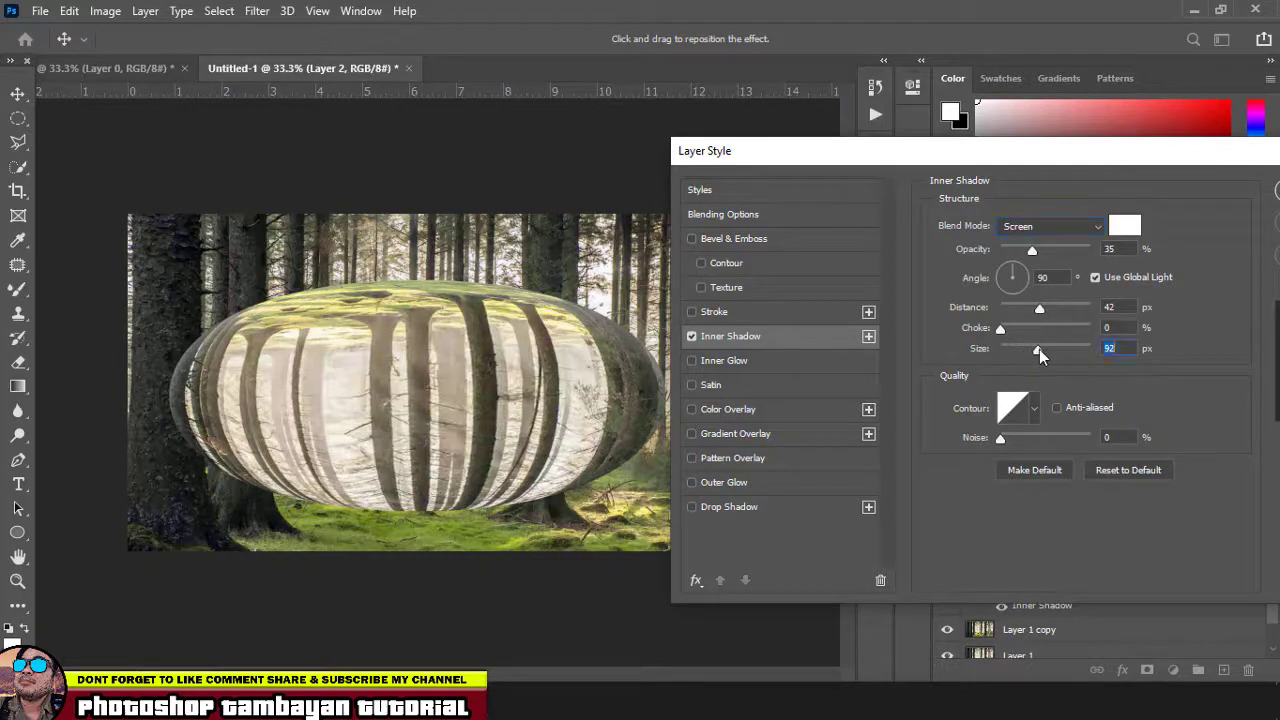
{"action": "left_click_drag", "start_coordinate": [1143, 160], "coordinate": [952, 160]}
{"action": "left_click", "coordinate": [1140, 240]}
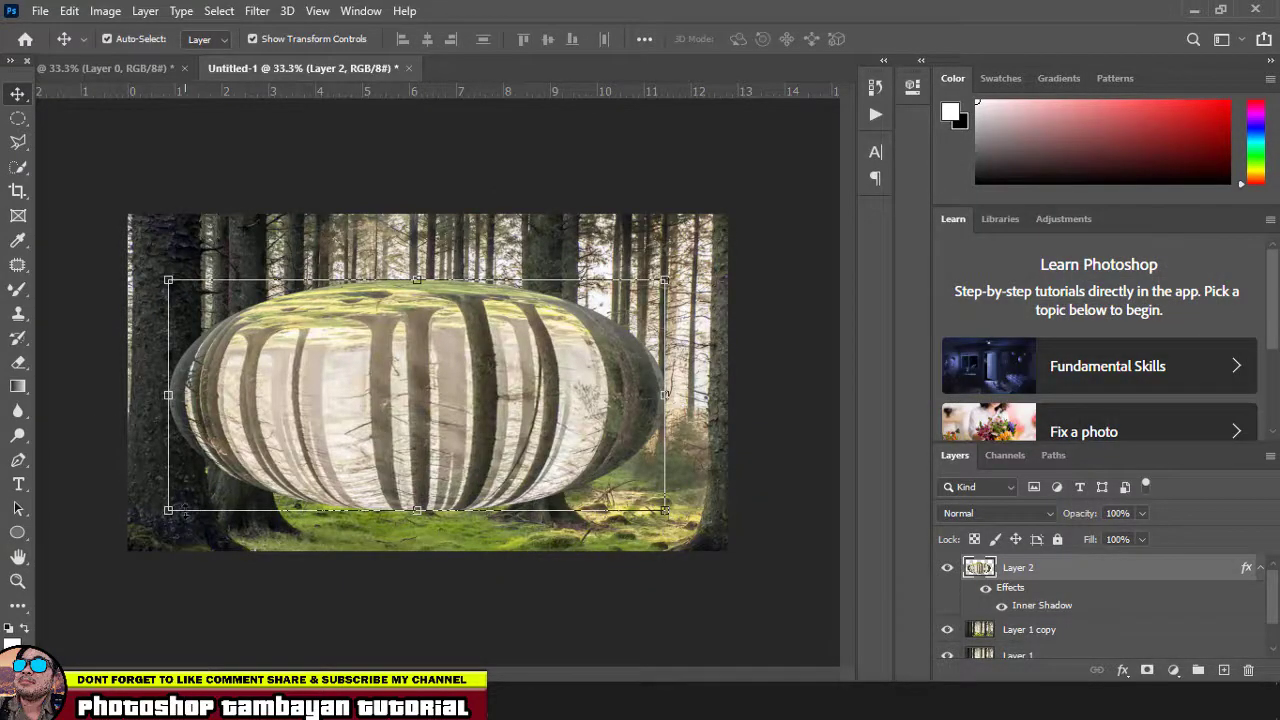
- Narrow the cutout into a round ball by scaling its width to 58.11%, again to 86.69%, and reposition it near the canvas centre
{"action": "left_click_drag", "start_coordinate": [168, 395], "coordinate": [378, 412]}
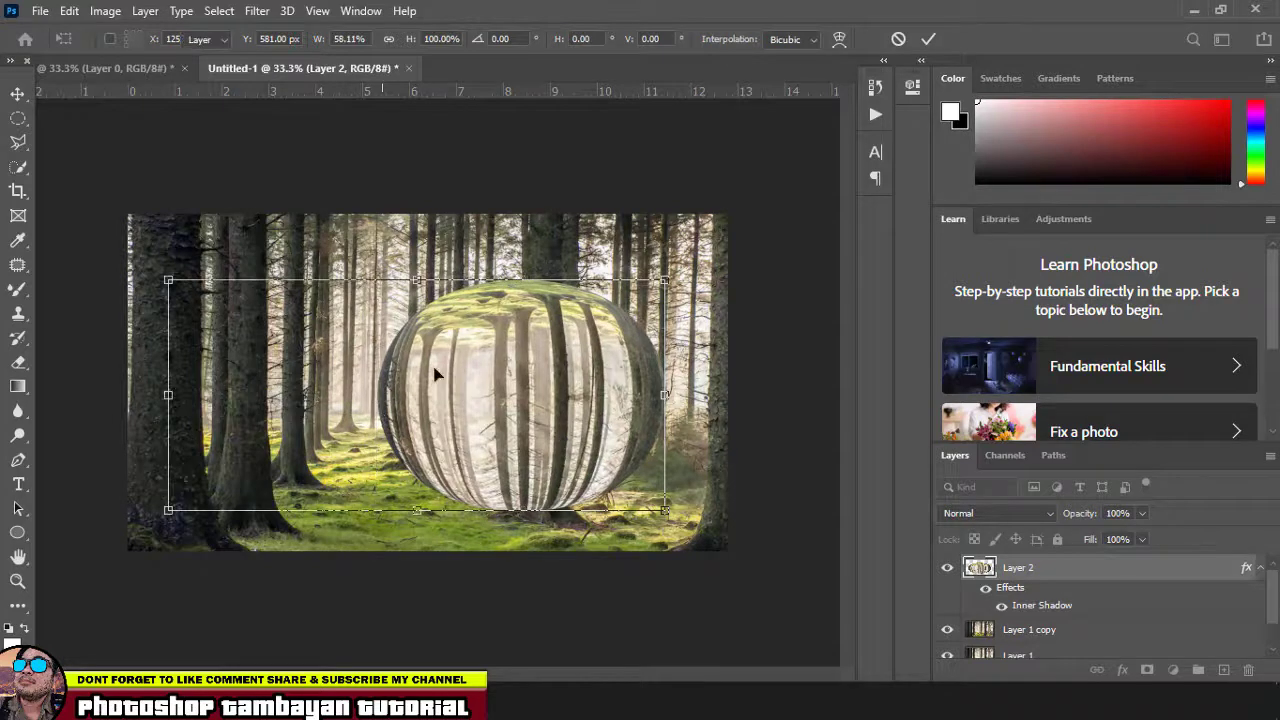
{"action": "key", "text": "Return"}
{"action": "left_click_drag", "start_coordinate": [583, 371], "coordinate": [476, 366]}
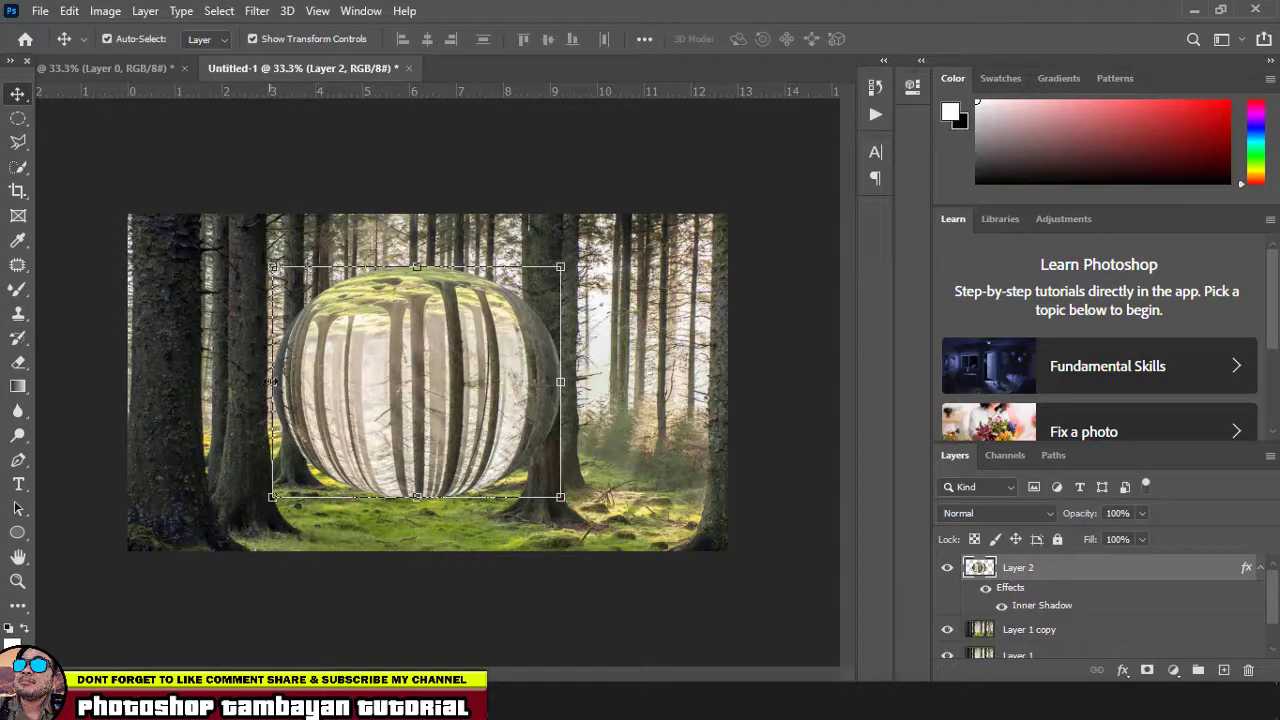
{"action": "left_click_drag", "start_coordinate": [271, 381], "coordinate": [309, 381]}
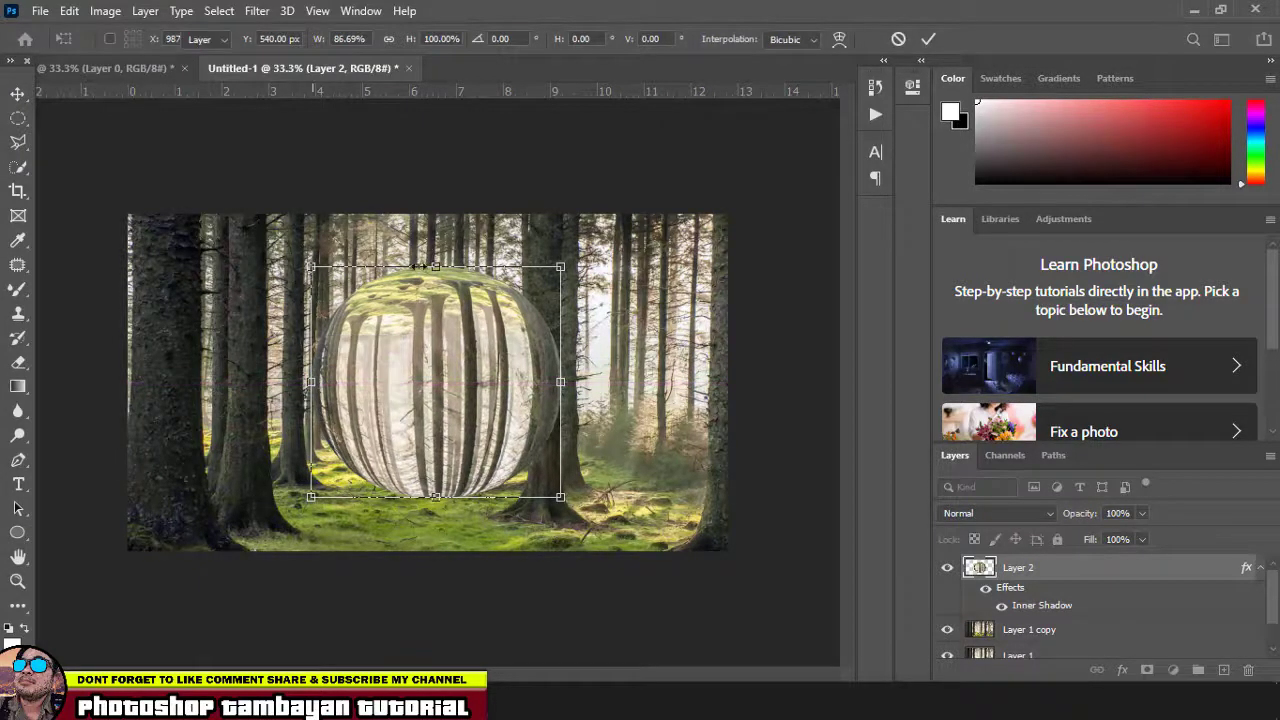
{"action": "key", "text": "Return"}
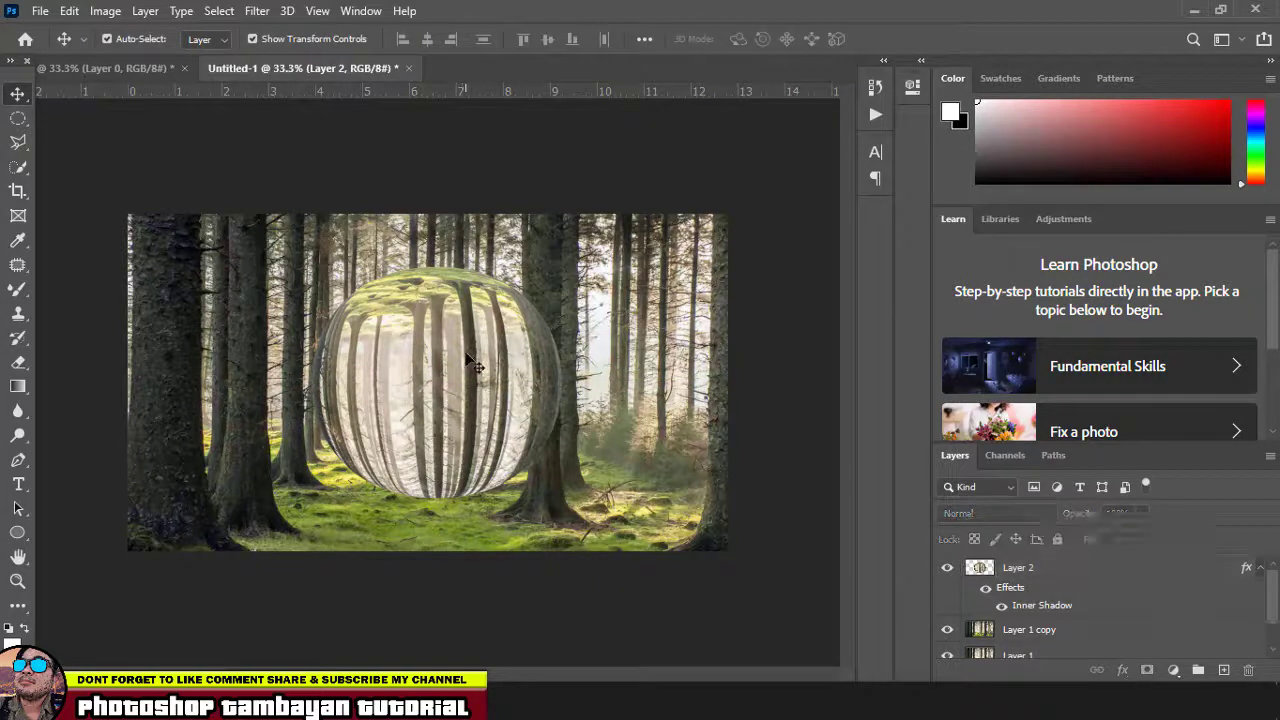
{"action": "left_click_drag", "start_coordinate": [447, 352], "coordinate": [455, 352]}
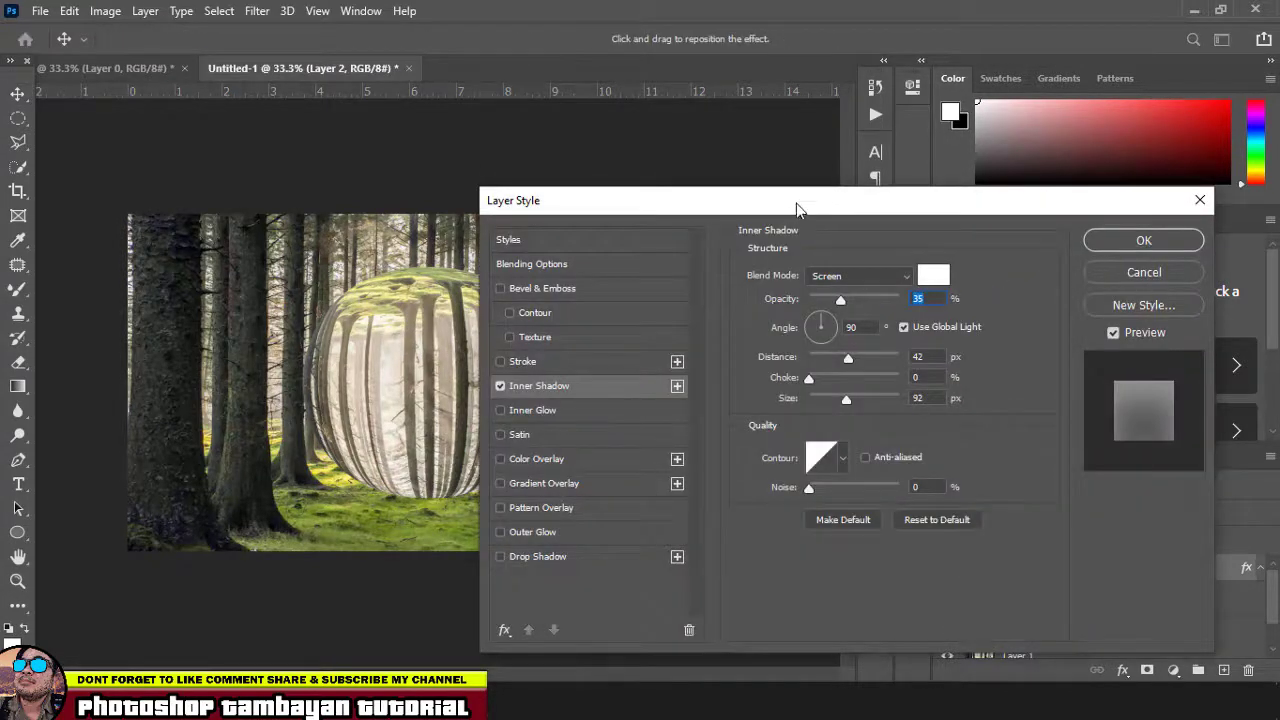
- Adjust Layer 2's Inner Shadow to 71% opacity, 91 px distance and 49 px size, and apply the layer style
{"action": "left_click_drag", "start_coordinate": [796, 203], "coordinate": [933, 206]}
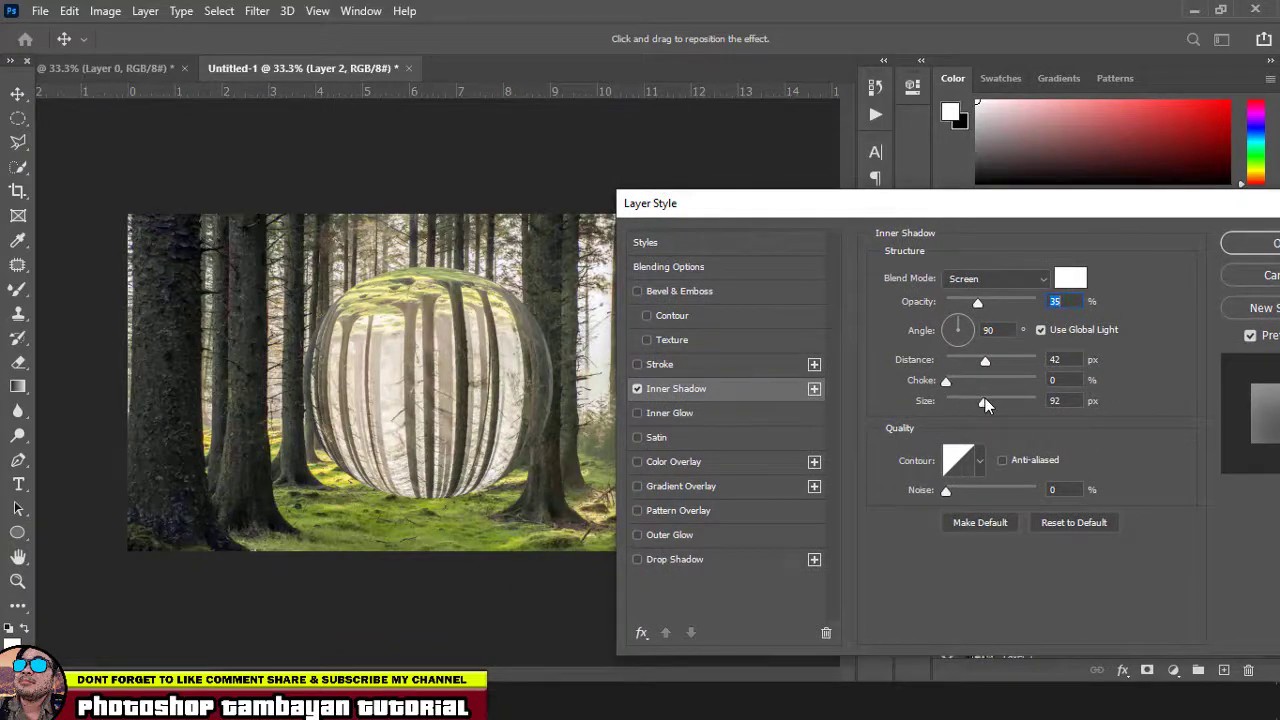
{"action": "left_click_drag", "start_coordinate": [985, 398], "coordinate": [1011, 398]}
{"action": "left_click_drag", "start_coordinate": [986, 355], "coordinate": [1003, 355]}
{"action": "left_click_drag", "start_coordinate": [978, 304], "coordinate": [1011, 303]}
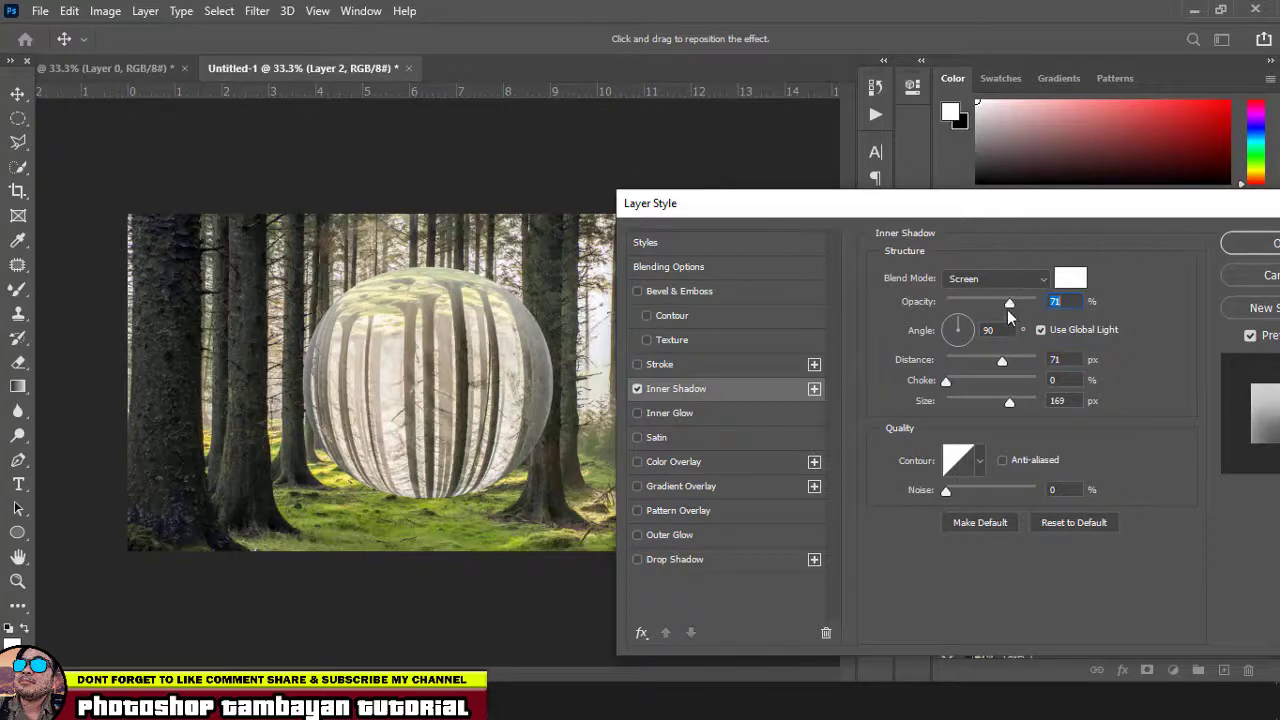
{"action": "mouse_move", "coordinate": [1003, 361]}
{"action": "left_mouse_down"}
{"action": "mouse_move", "coordinate": [986, 359]}
{"action": "mouse_move", "coordinate": [1023, 361]}
{"action": "mouse_move", "coordinate": [1013, 355]}
{"action": "left_mouse_up"}
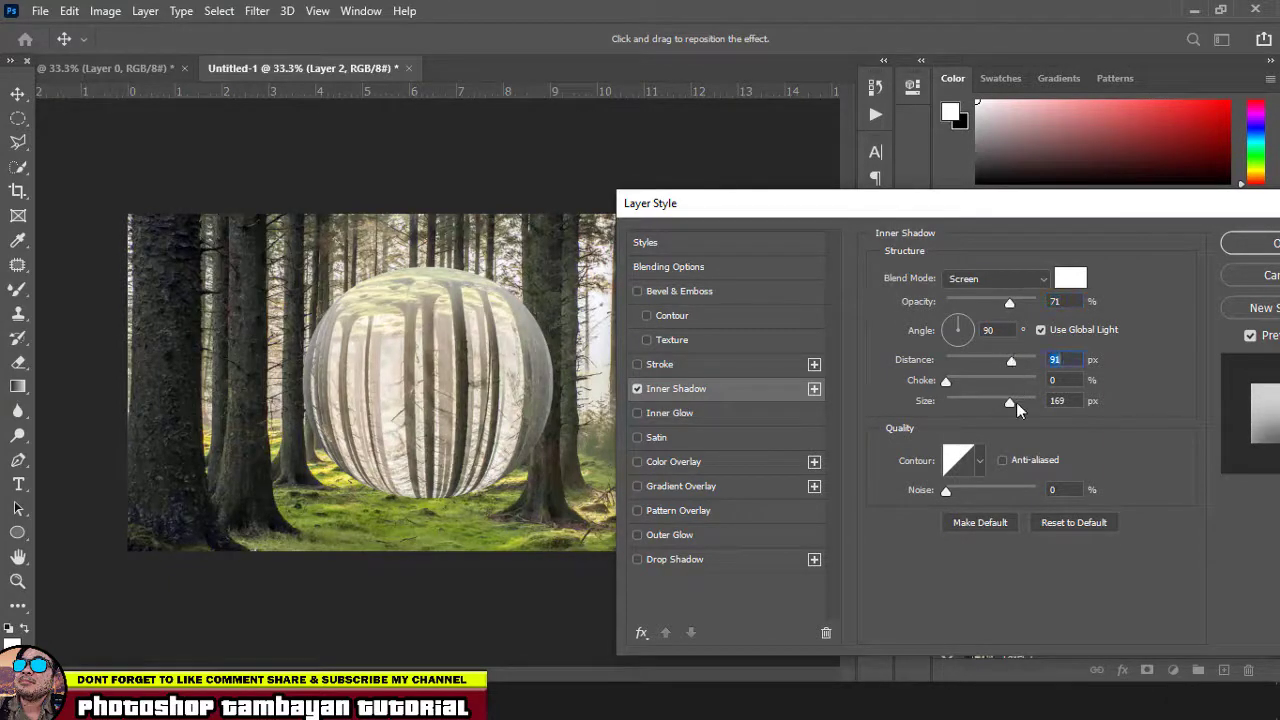
{"action": "left_click_drag", "start_coordinate": [1016, 402], "coordinate": [970, 398]}
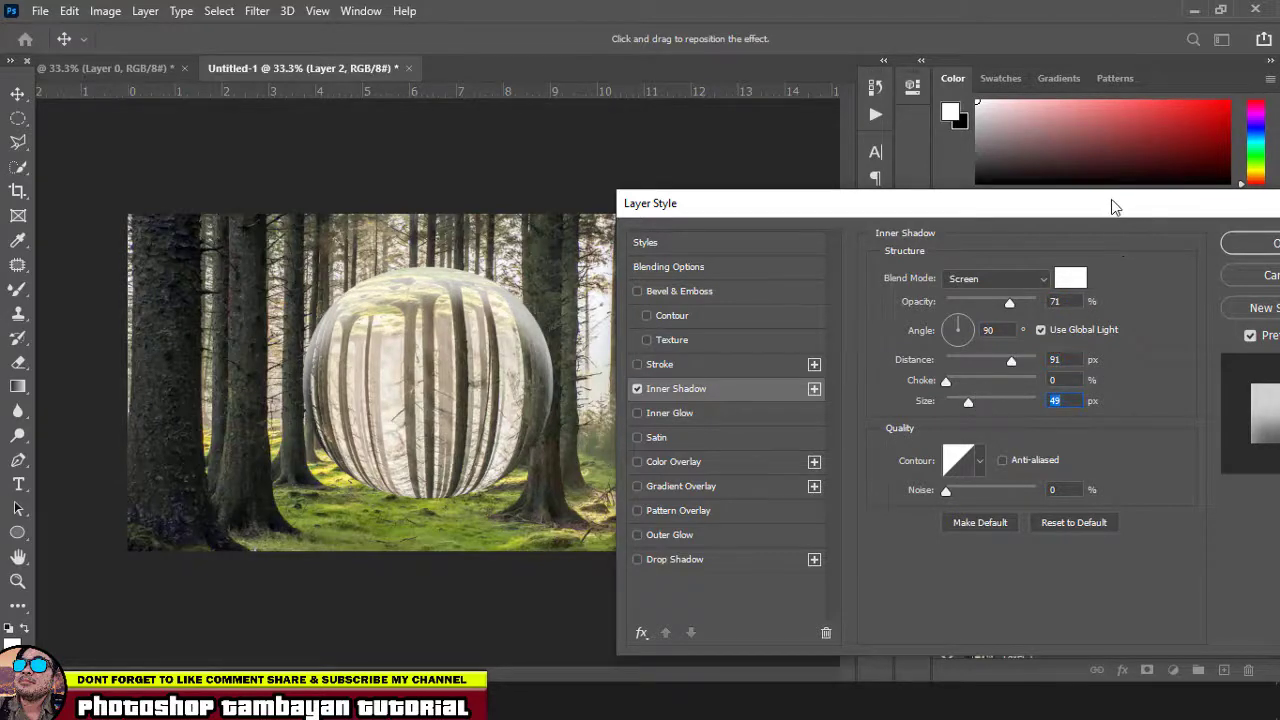
{"action": "left_click_drag", "start_coordinate": [1111, 205], "coordinate": [922, 253]}
{"action": "left_click", "coordinate": [1101, 286]}
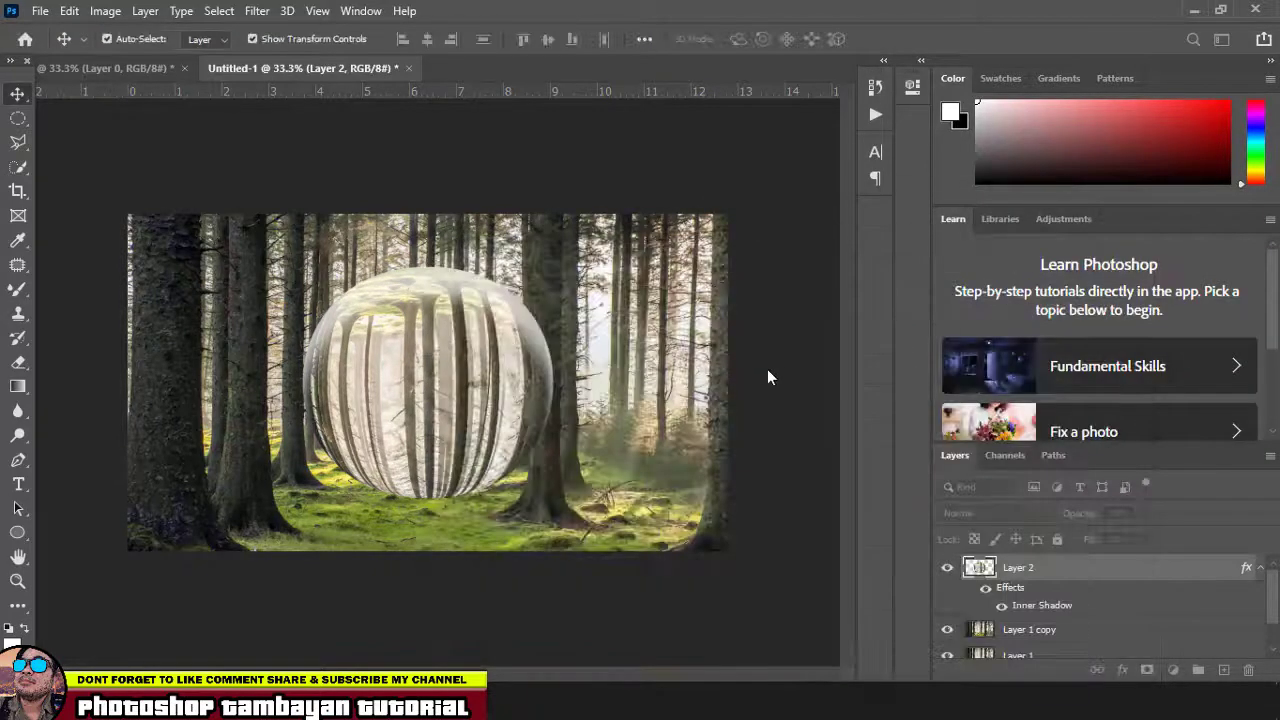
- Scale the ball to 99.25% width and 101.62% height, and move it slightly up and to the right
{"action": "left_click", "coordinate": [500, 412]}
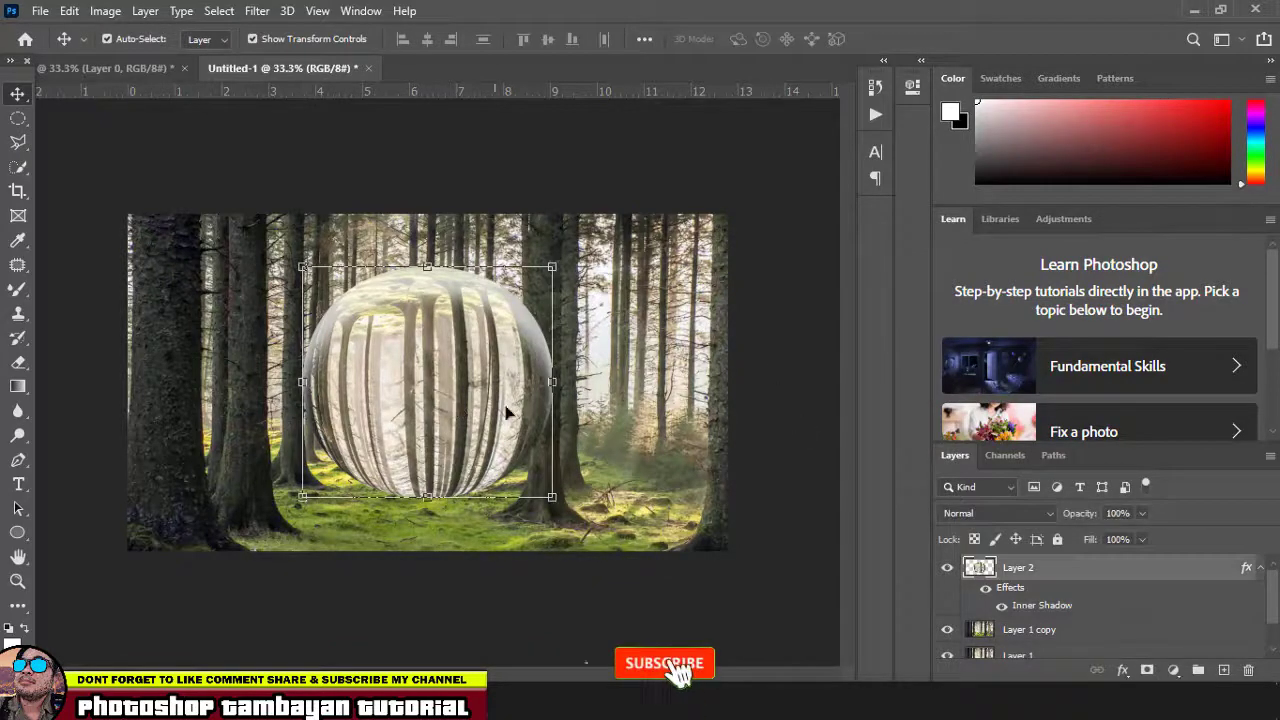
{"action": "left_click_drag", "start_coordinate": [549, 494], "coordinate": [556, 507]}
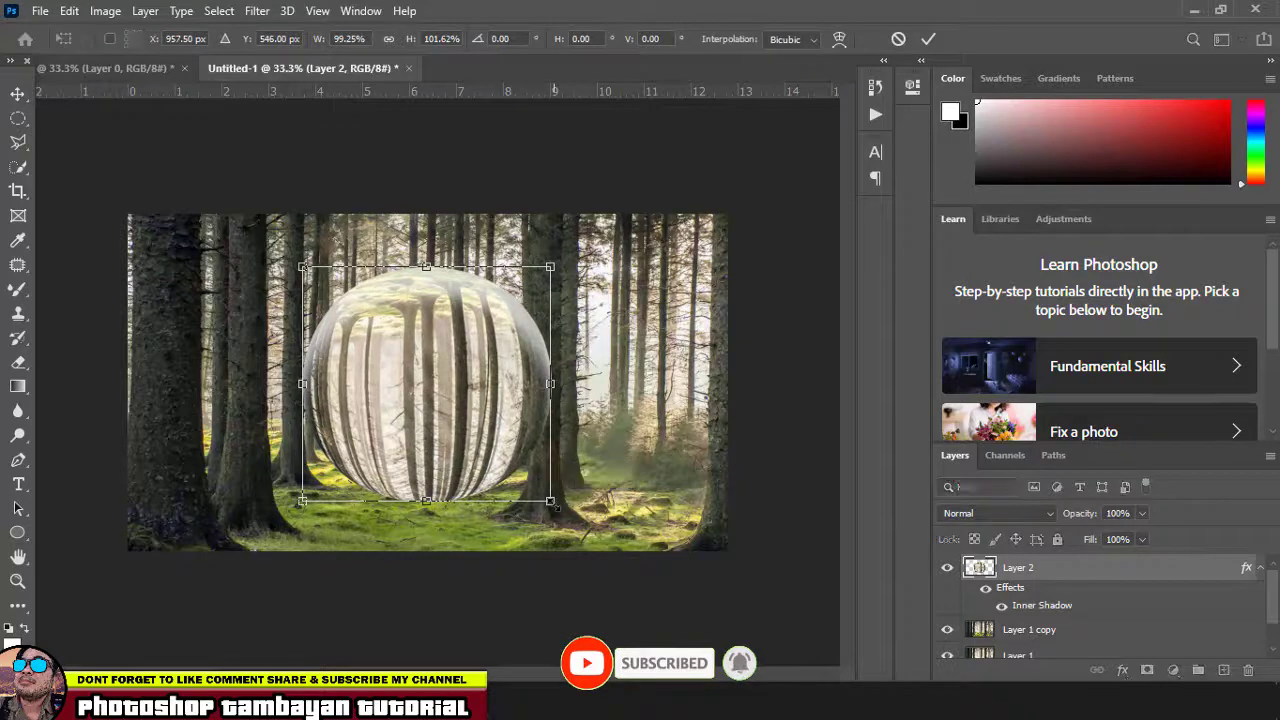
{"action": "key", "text": "Return"}
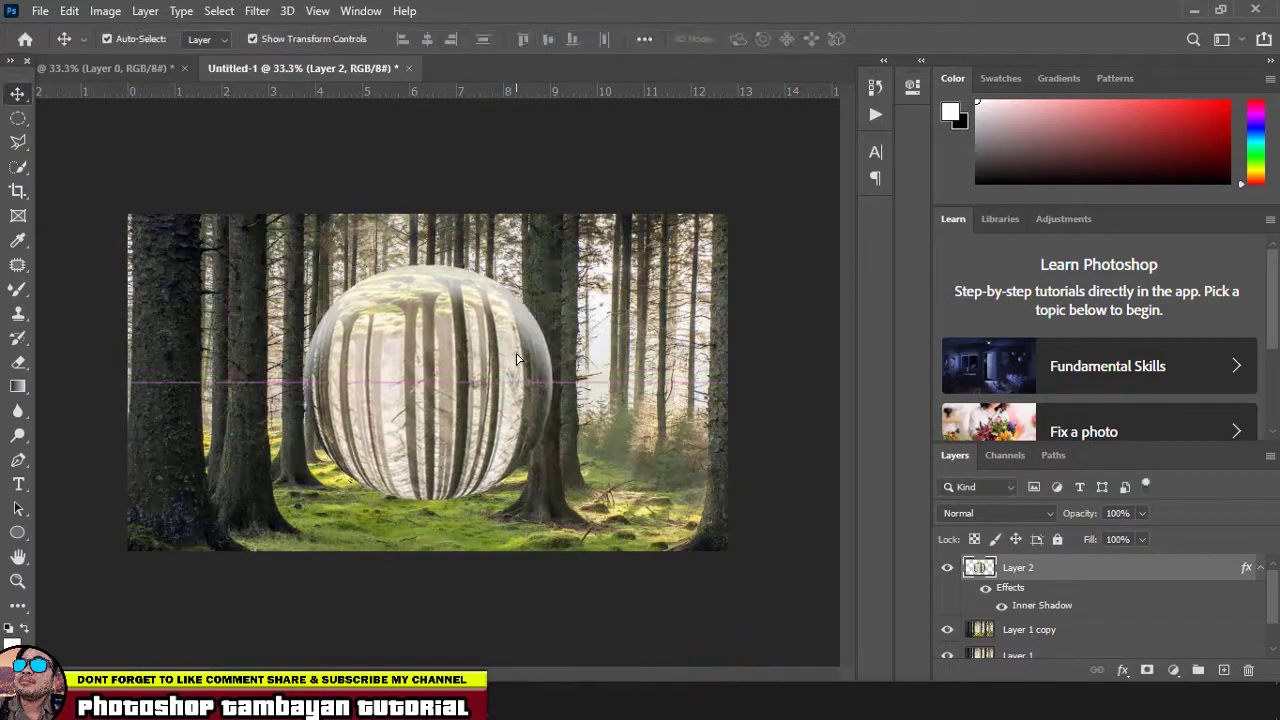
{"action": "left_click_drag", "start_coordinate": [518, 355], "coordinate": [525, 358]}
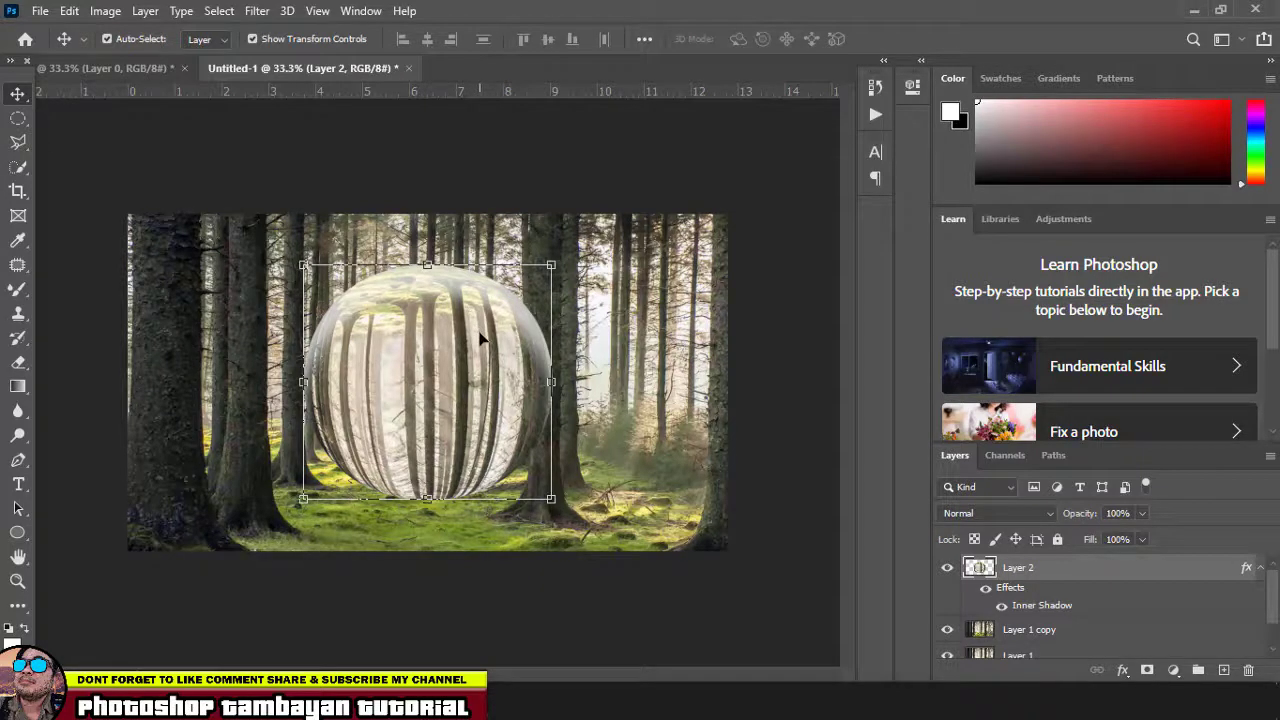
{"action": "left_click_drag", "start_coordinate": [481, 340], "coordinate": [494, 320]}
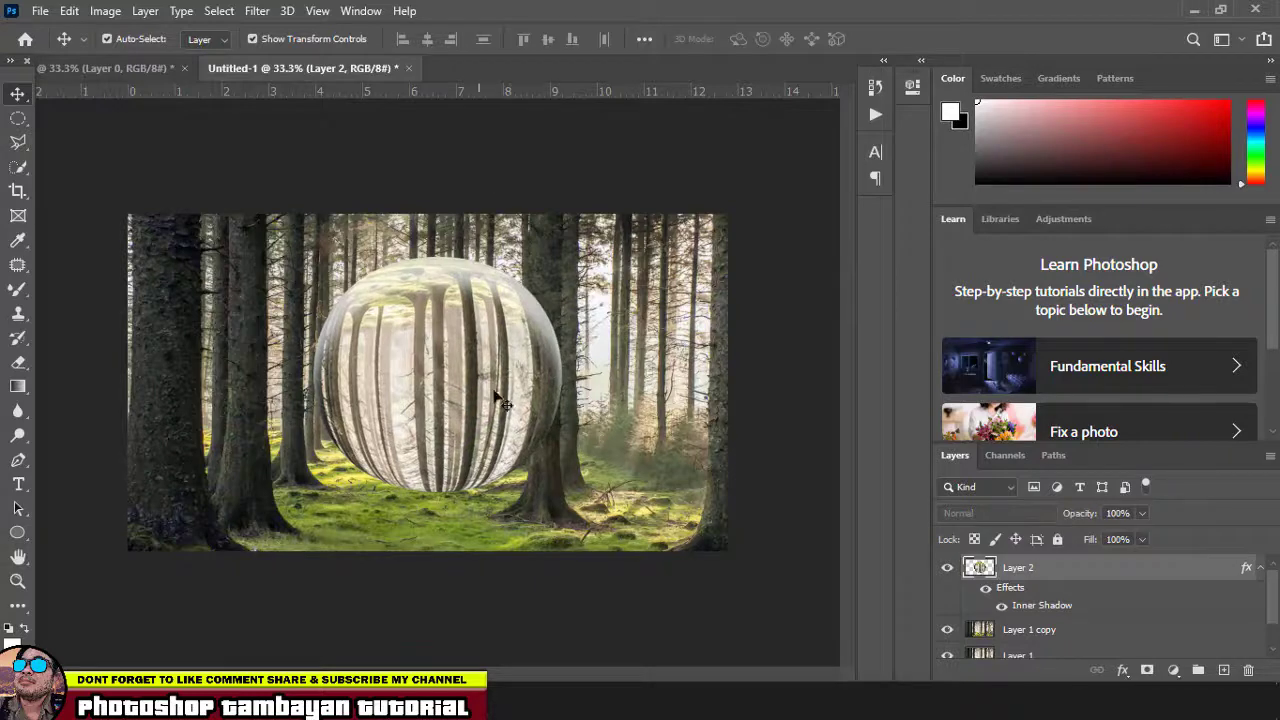
- Apply a Motion Blur to Layer 1 copy with an angle of 0° and a distance of 10 pixels
{"action": "left_click", "coordinate": [726, 540]}
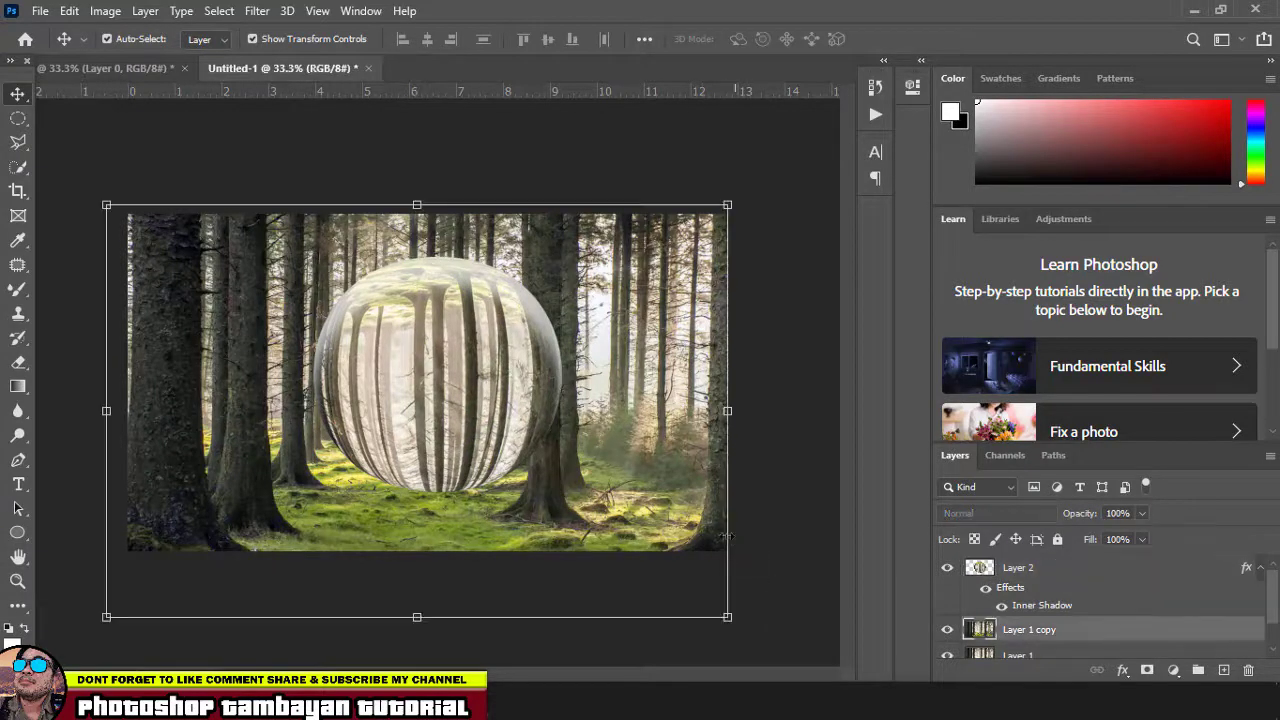
{"action": "scroll", "coordinate": [1005, 655], "scroll_direction": "down", "scroll_amount": 1}
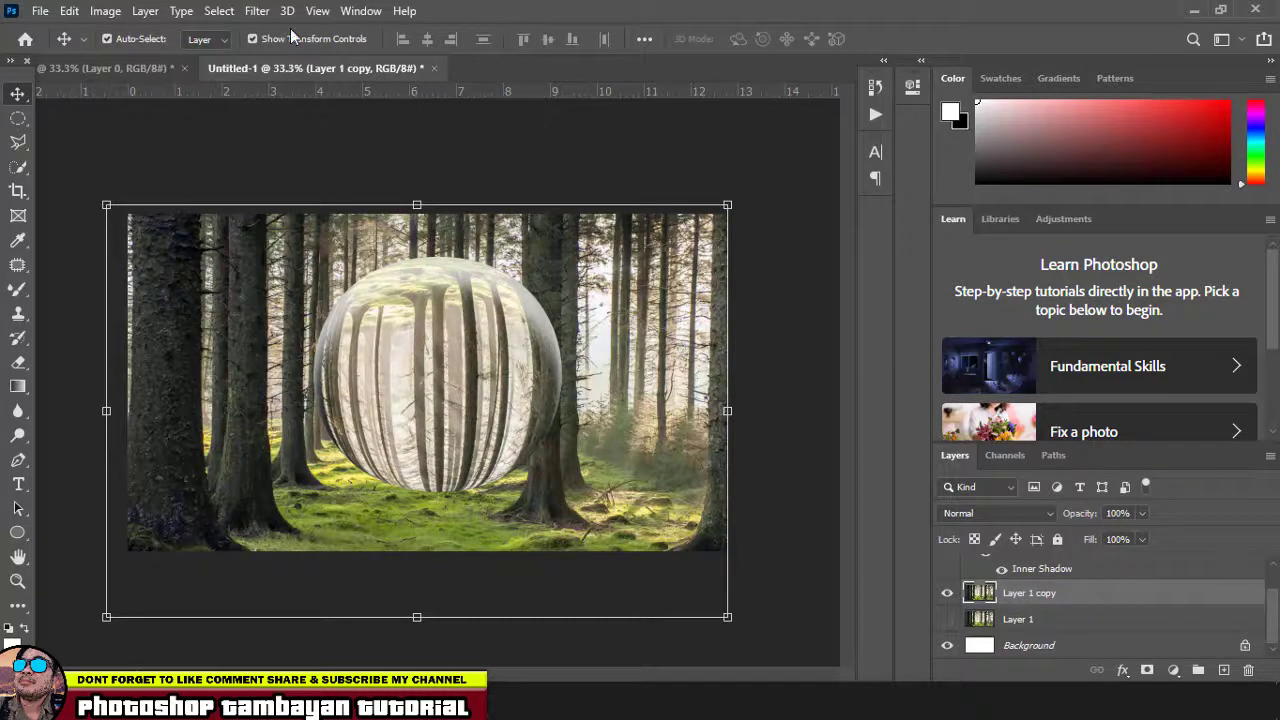
{"action": "left_click", "coordinate": [262, 12]}
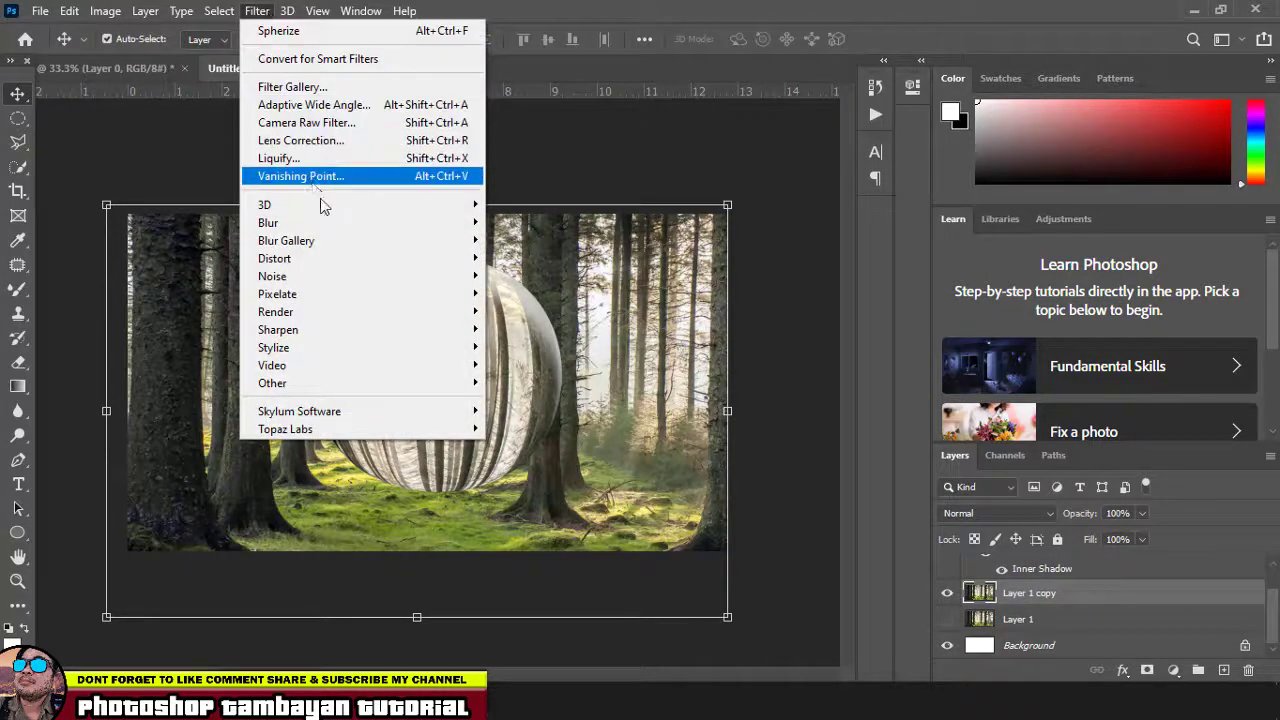
{"action": "mouse_move", "coordinate": [355, 224]}
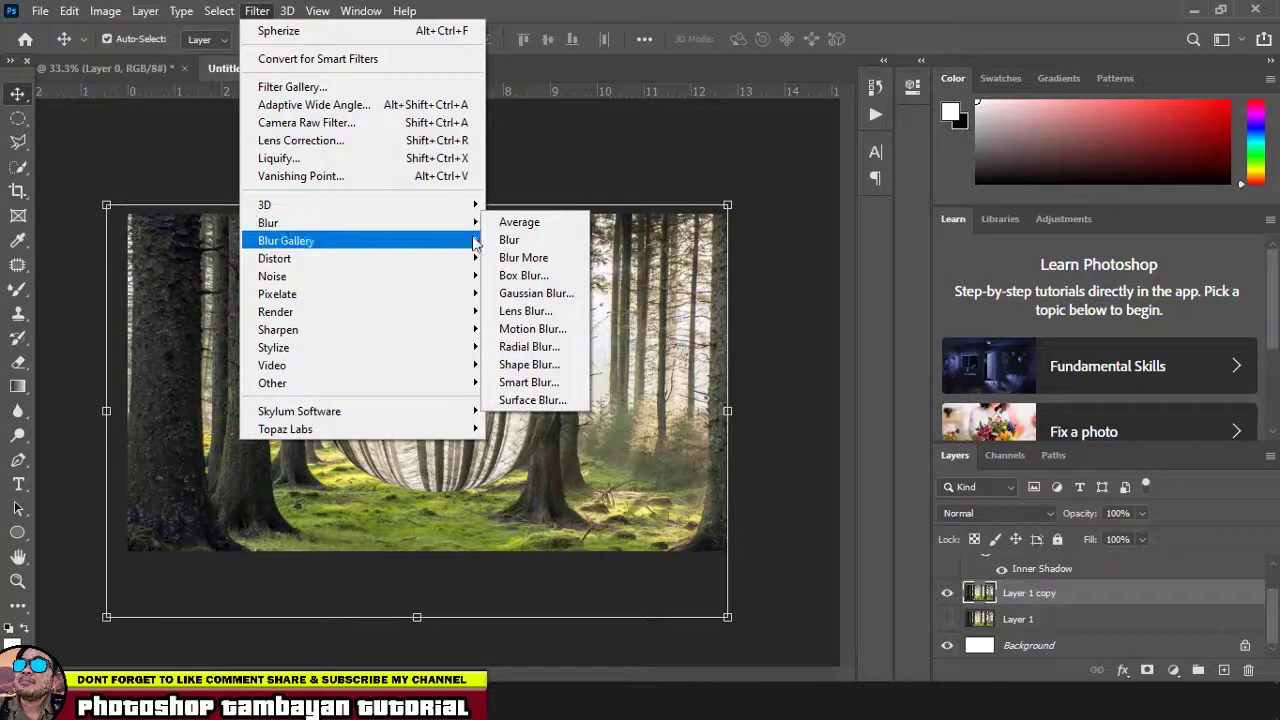
{"action": "left_click", "coordinate": [557, 335]}
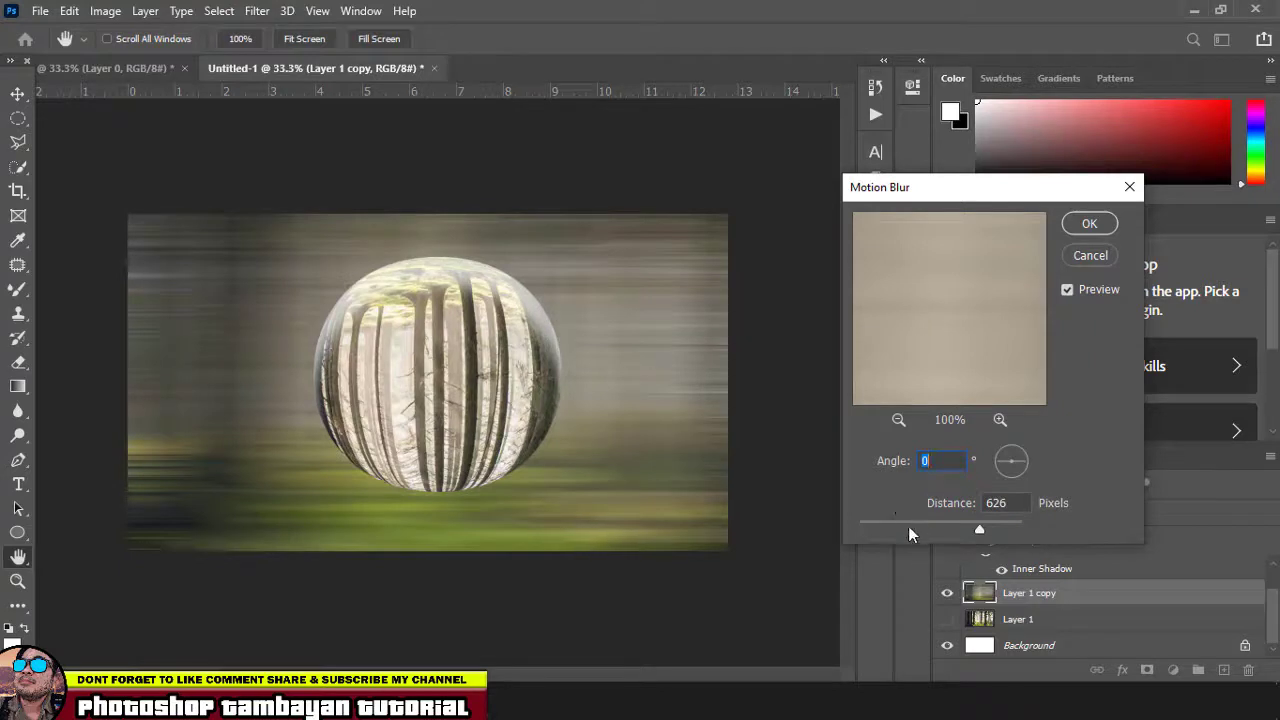
{"action": "left_click_drag", "start_coordinate": [909, 528], "coordinate": [869, 527]}
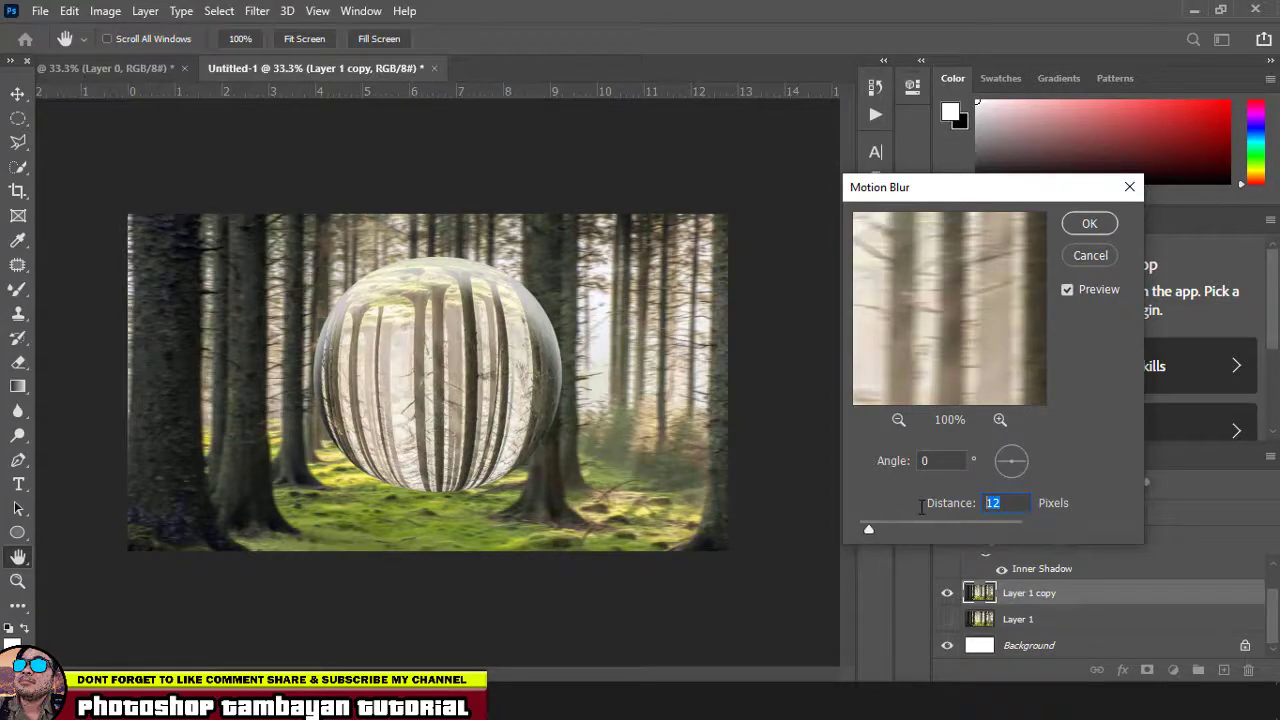
{"action": "type", "text": "10"}
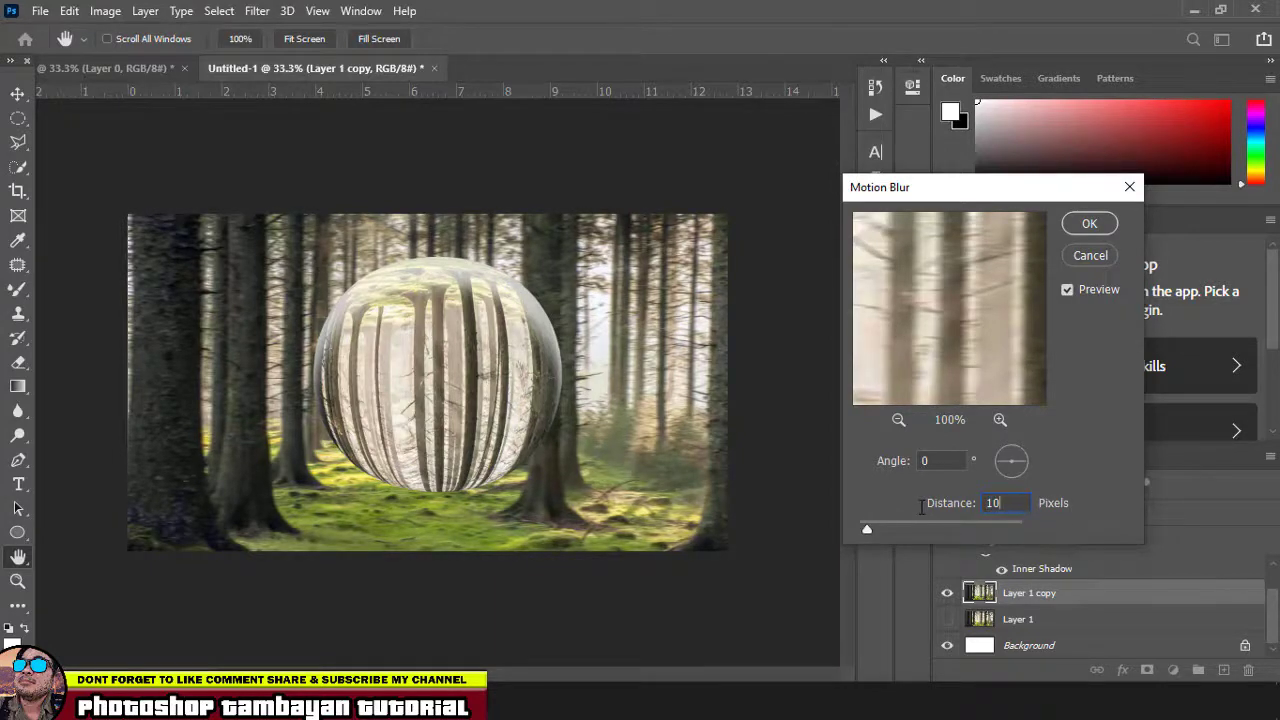
{"action": "left_click", "coordinate": [1089, 223]}
{"action": "key", "text": "v"}
{"action": "left_click", "coordinate": [780, 394]}
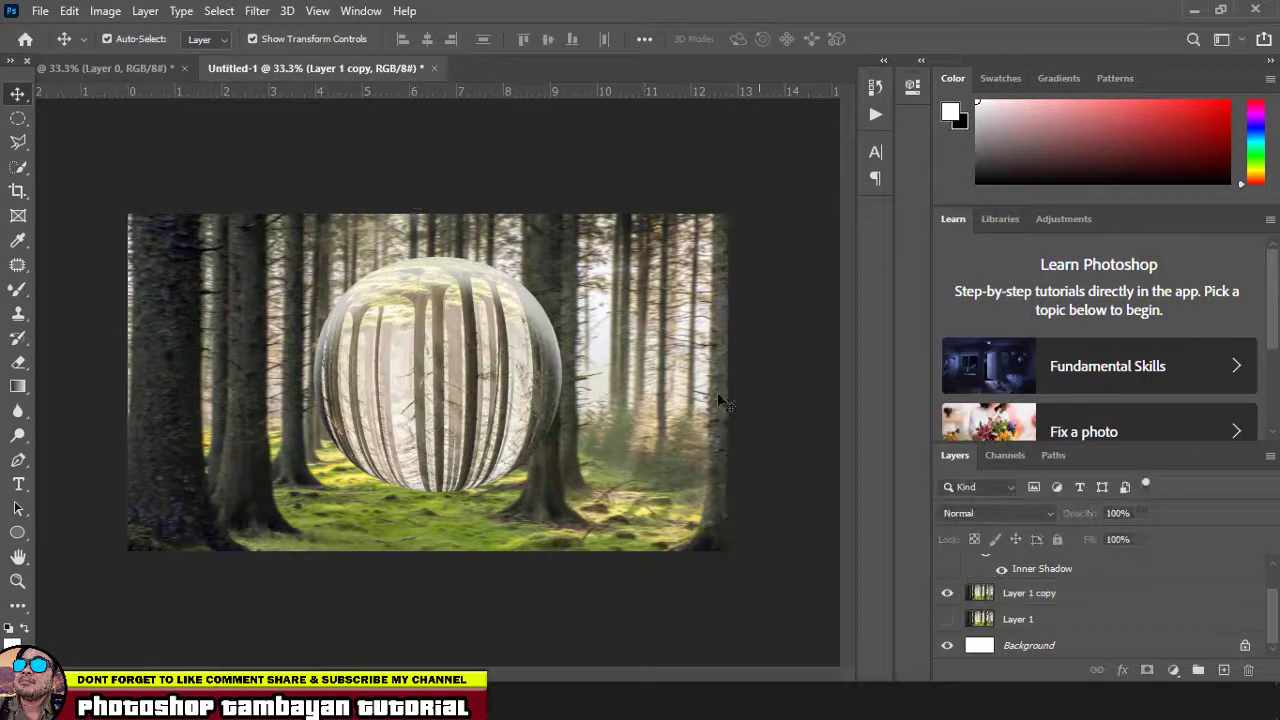
- Add a Curves adjustment layer above Layer 2 and clip it to the ball
{"action": "left_click", "coordinate": [512, 392]}
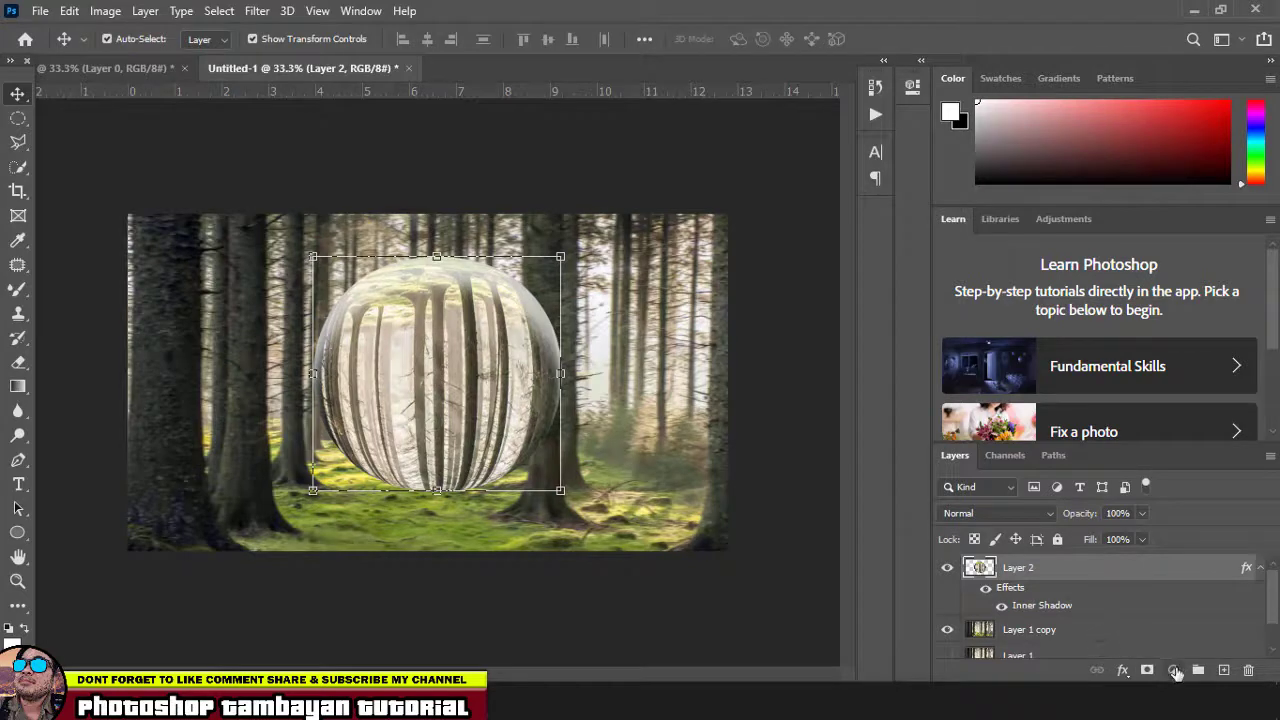
{"action": "left_click", "coordinate": [1174, 670]}
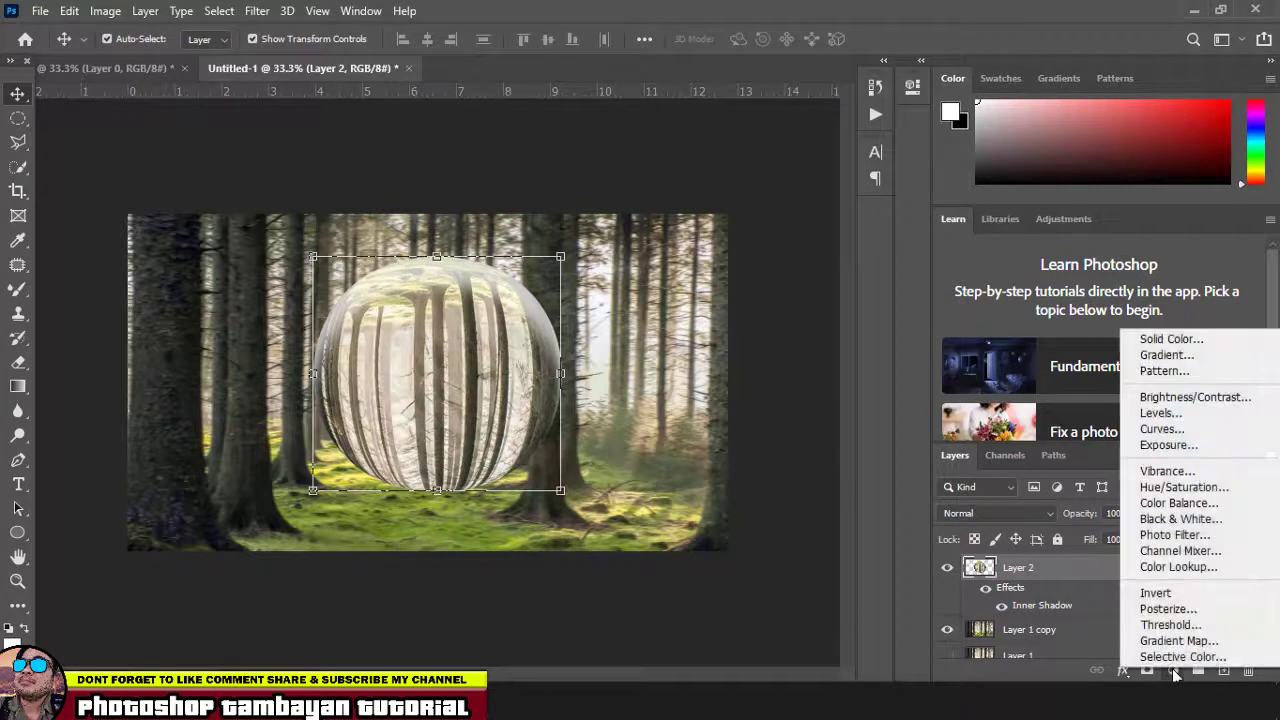
{"action": "left_click", "coordinate": [1160, 429]}
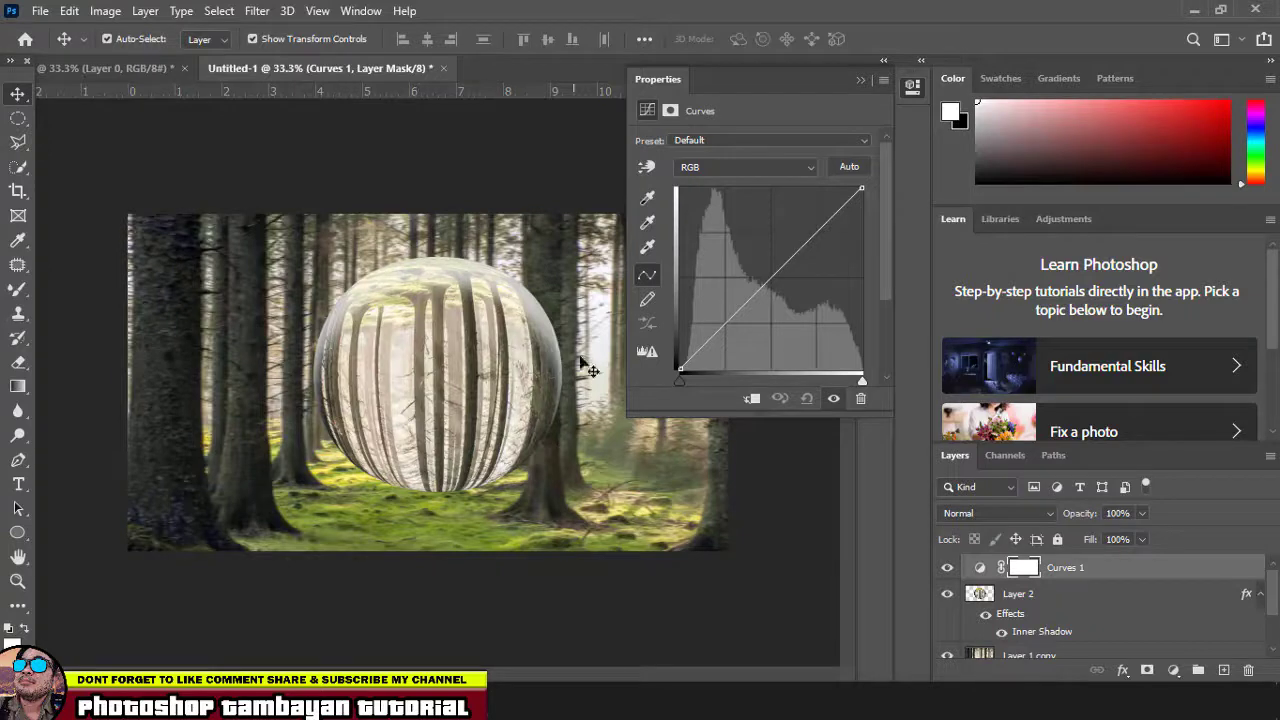
{"action": "left_click", "coordinate": [751, 400]}
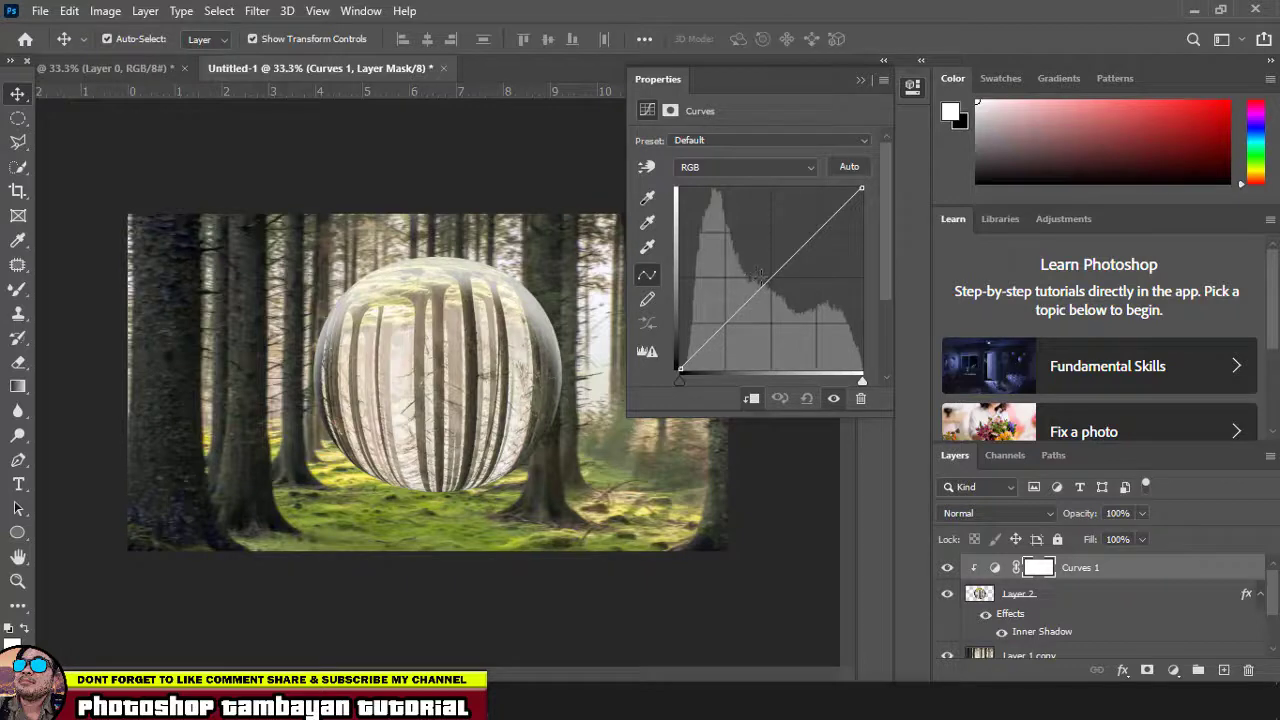
- Darken the ball by pulling the RGB curve down at the midtones, highlights and shadows
{"action": "mouse_move", "coordinate": [761, 276]}
{"action": "left_mouse_down"}
{"action": "mouse_move", "coordinate": [760, 263]}
{"action": "mouse_move", "coordinate": [776, 292]}
{"action": "left_mouse_up"}
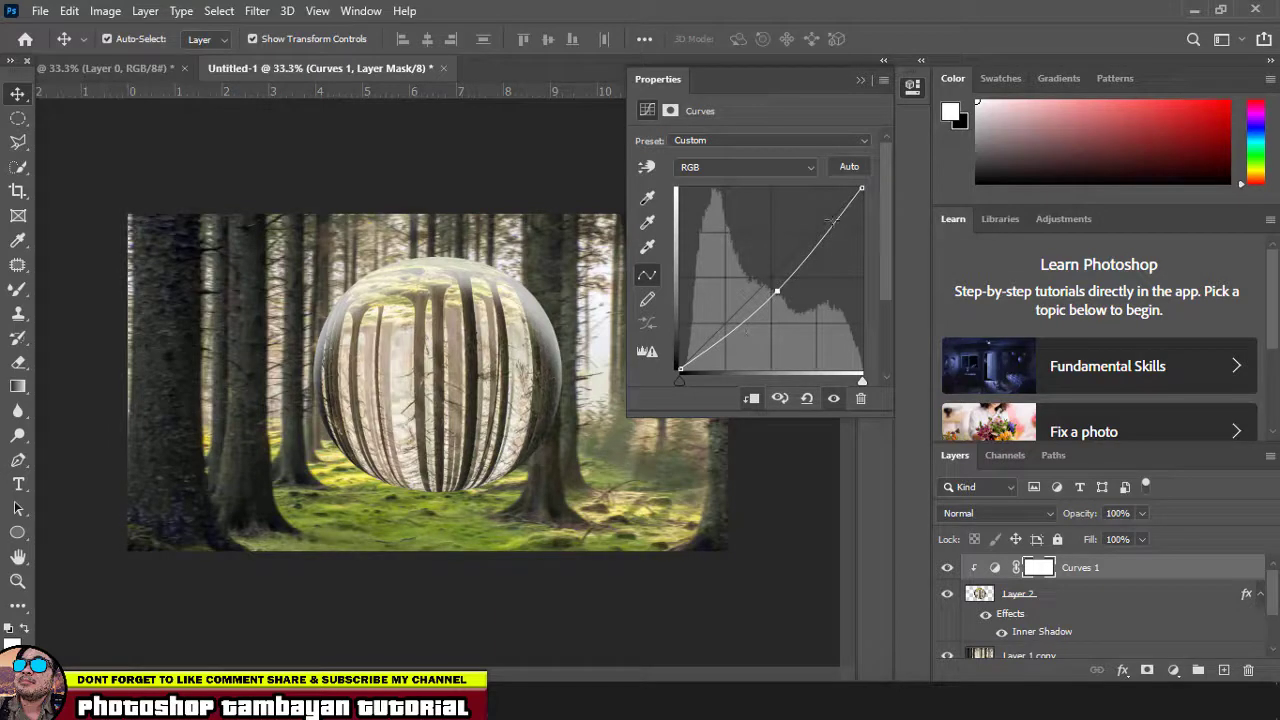
{"action": "left_click_drag", "start_coordinate": [830, 222], "coordinate": [839, 225]}
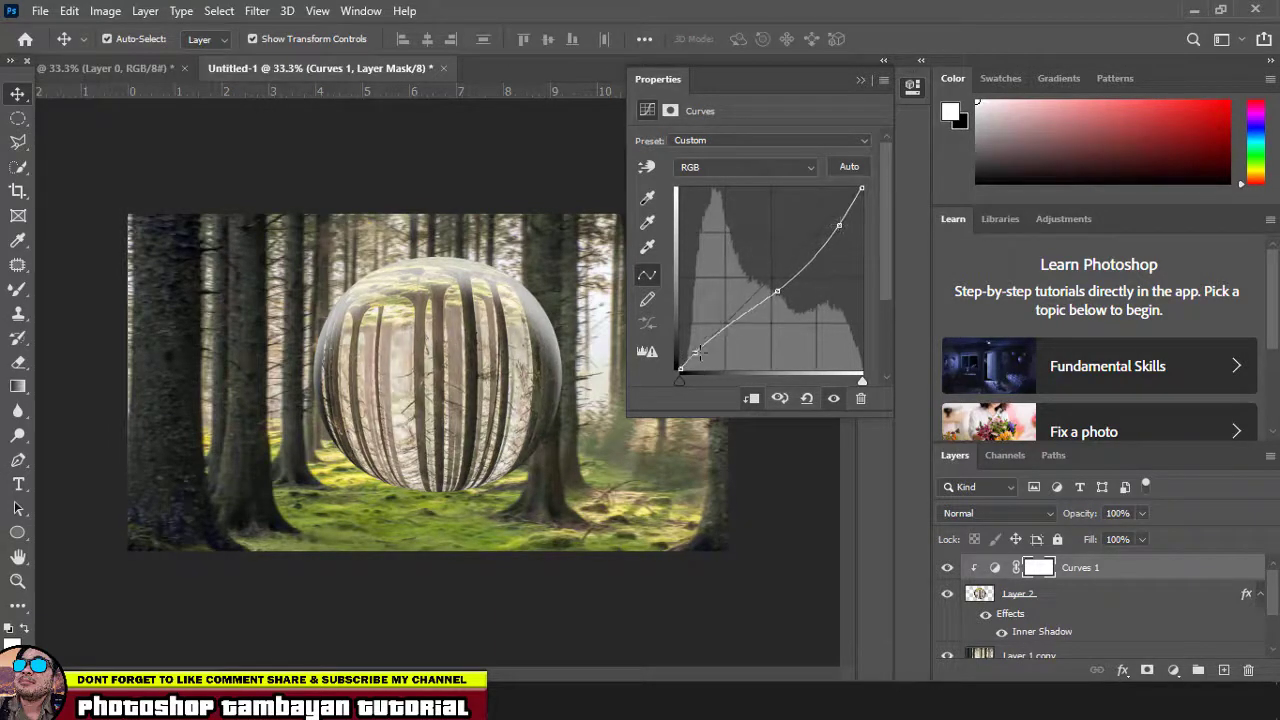
{"action": "left_click_drag", "start_coordinate": [702, 349], "coordinate": [708, 361]}
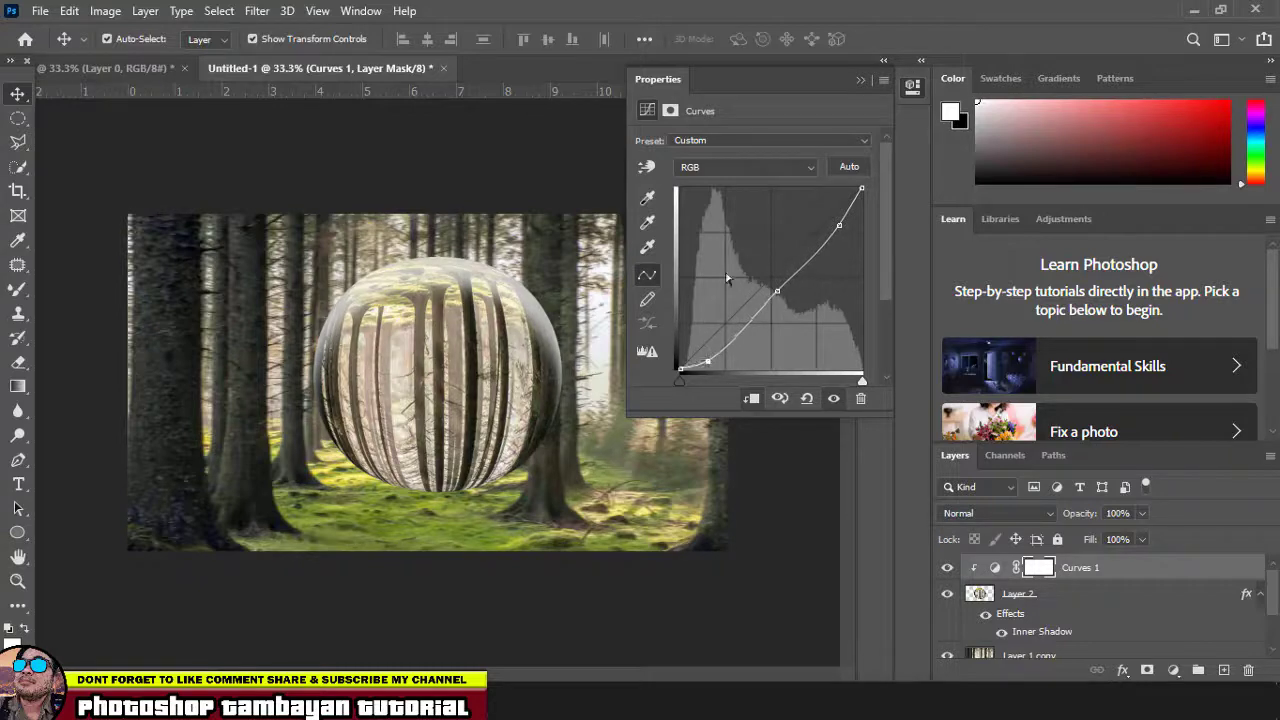
{"action": "left_click", "coordinate": [856, 80]}
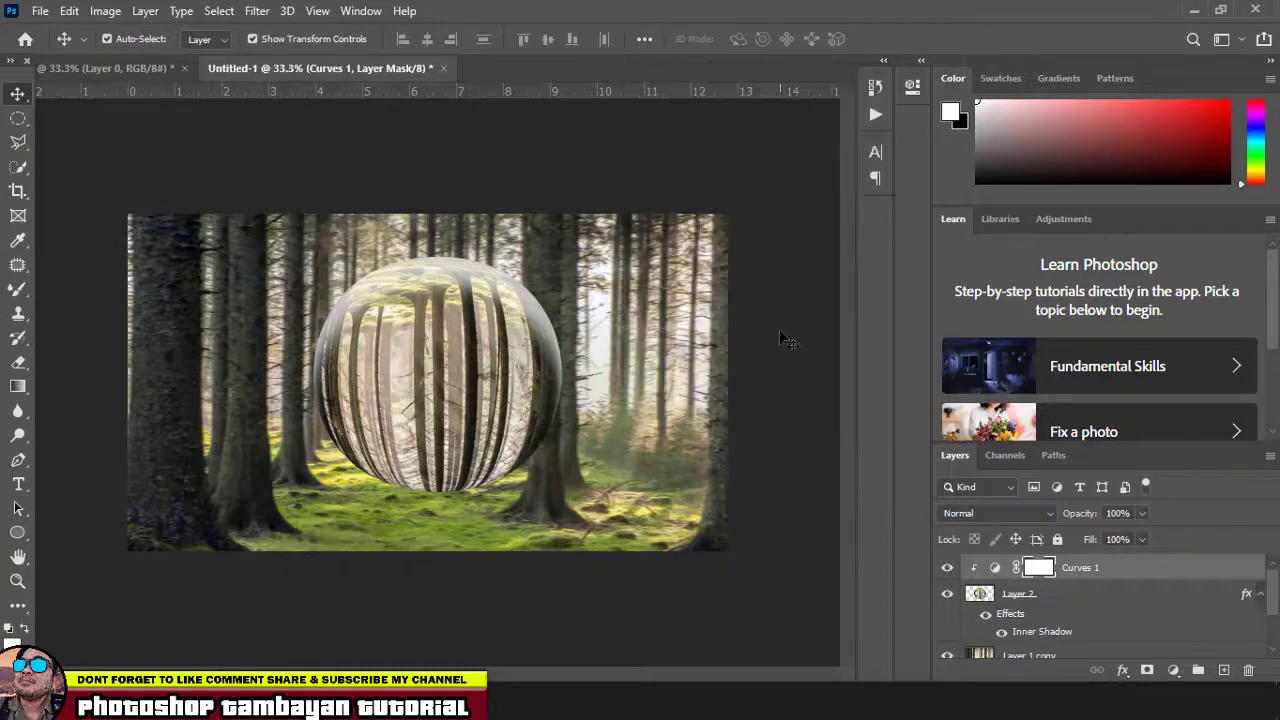
- Enlarge the ball to 110.19% width and 107.98% height, and nudge it upward in the scene
{"action": "left_click", "coordinate": [425, 390]}
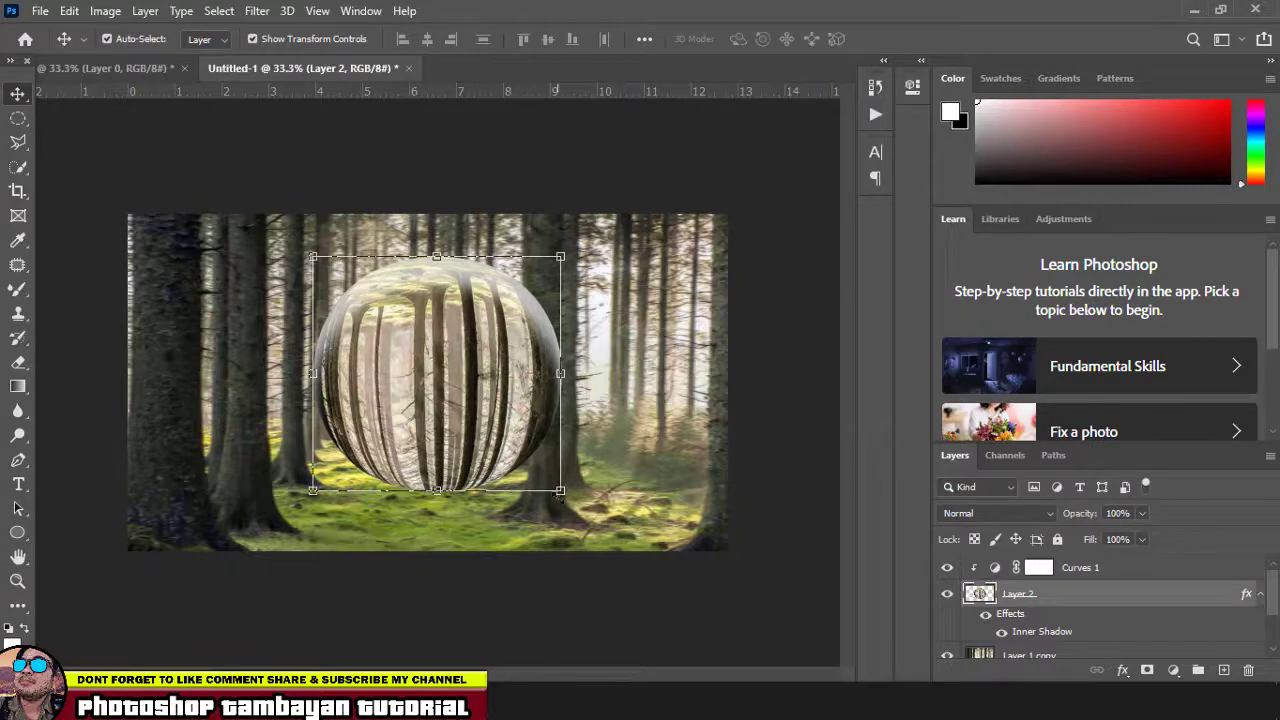
{"action": "left_click_drag", "start_coordinate": [560, 490], "coordinate": [583, 508]}
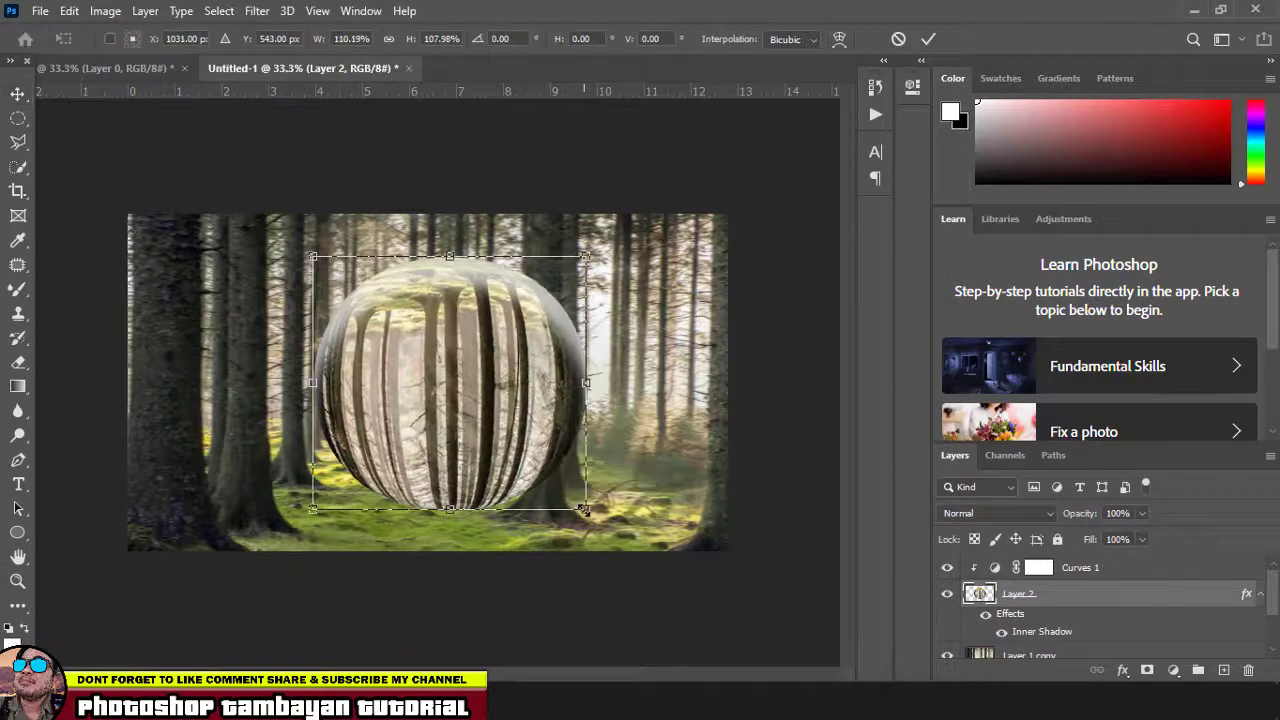
{"action": "key", "text": "Return"}
{"action": "left_click_drag", "start_coordinate": [484, 356], "coordinate": [501, 361]}
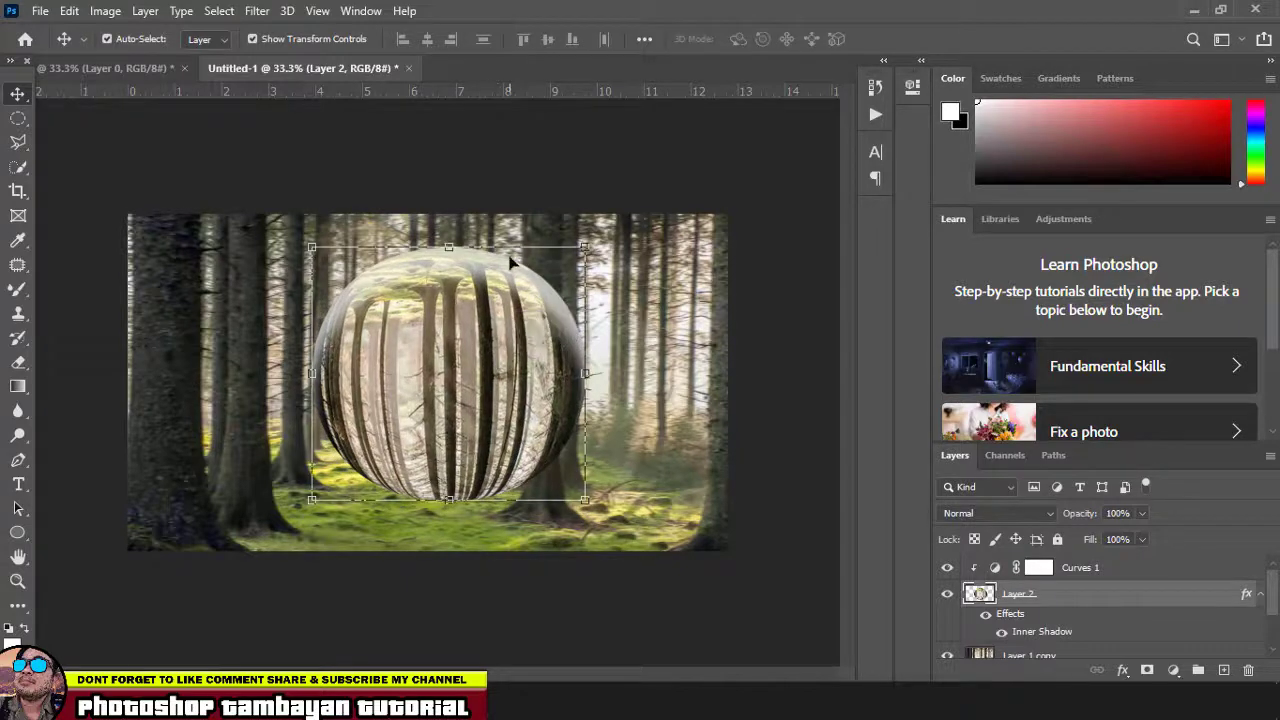
{"action": "left_click", "coordinate": [451, 163]}
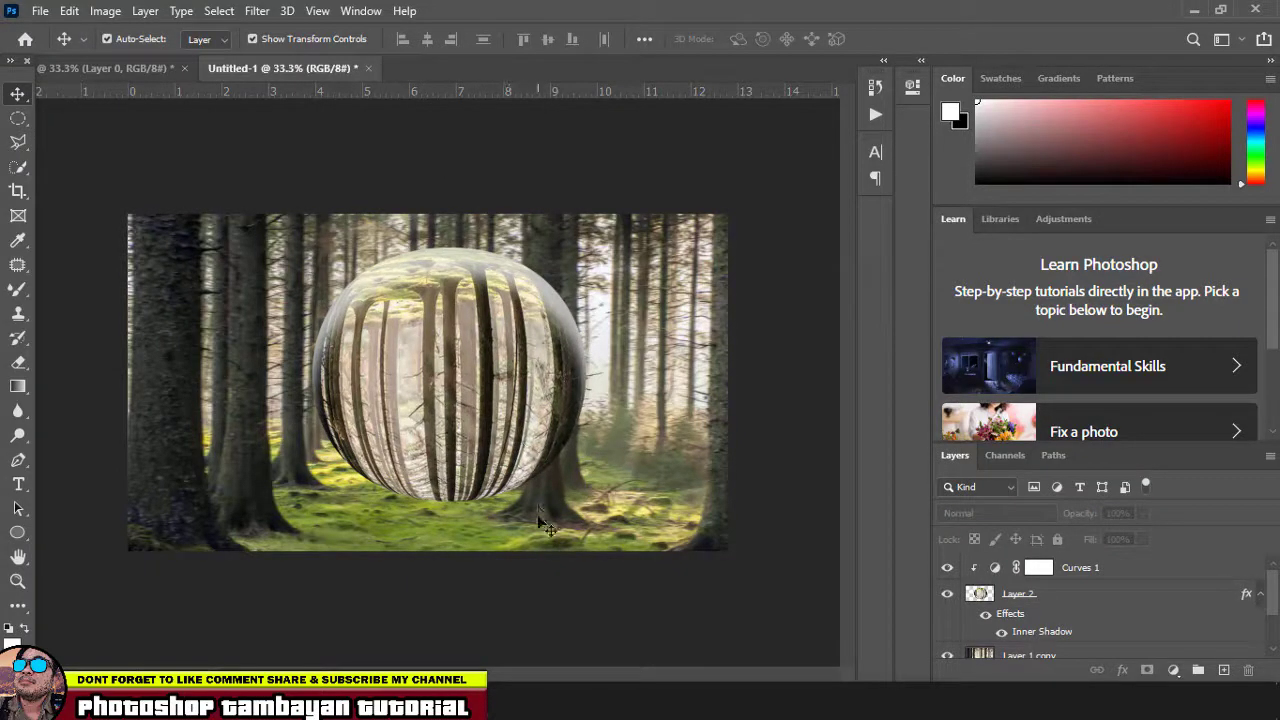